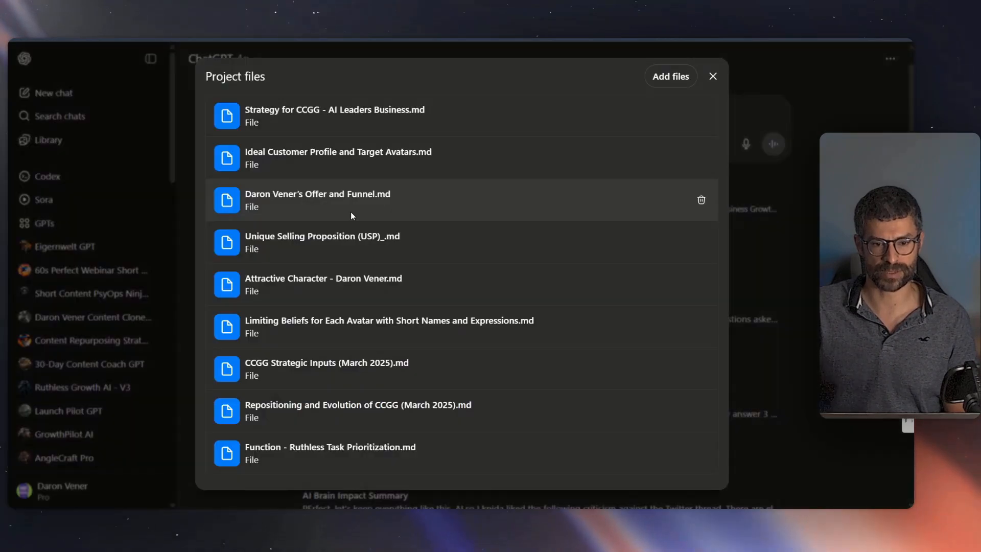
Close the project files list and look over the chats saved in the CCGG & AI Leader Business project
{"action": "key", "text": "Escape"}
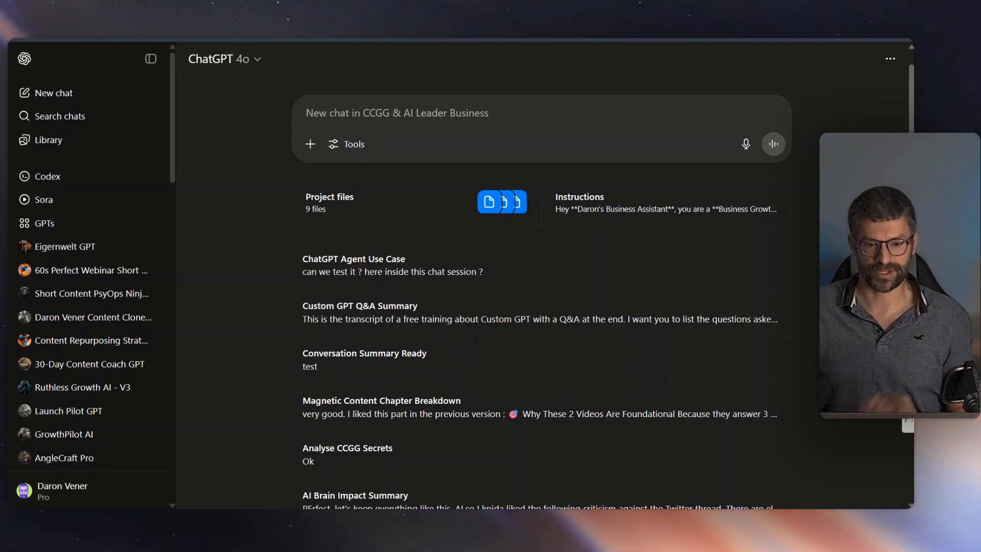
{"action": "scroll", "coordinate": [402, 313], "scroll_direction": "down", "scroll_amount": 9}
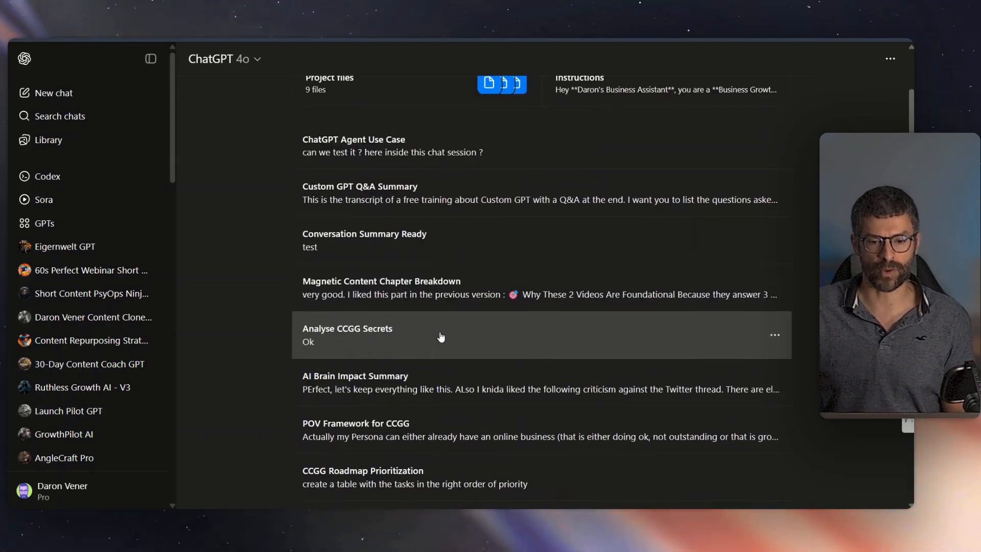
{"action": "scroll", "coordinate": [449, 341], "scroll_direction": "up", "scroll_amount": 10}
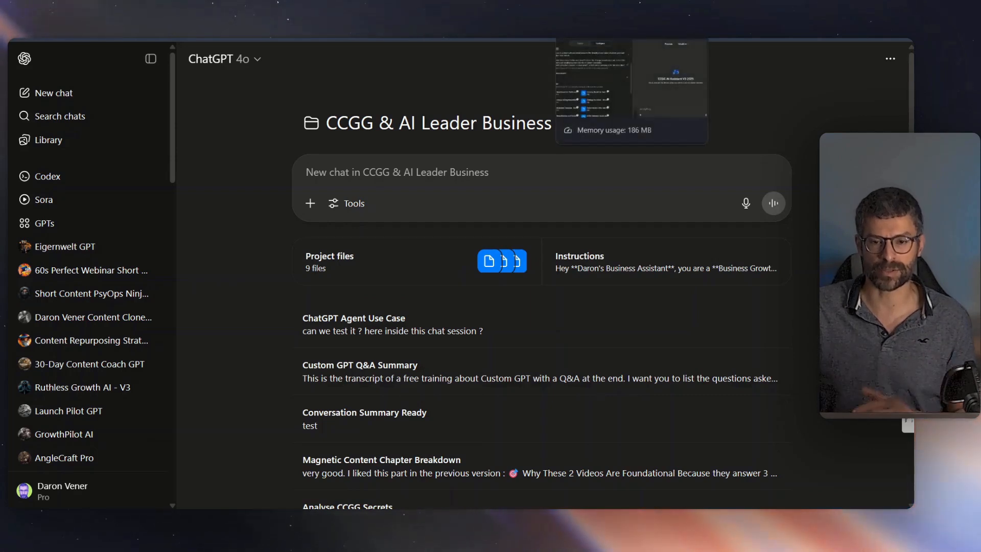
Switch to the CCGG AI Assistant V3 2025 editor and review its instructions, knowledge files, capabilities and actions
{"action": "left_click", "coordinate": [348, 203]}
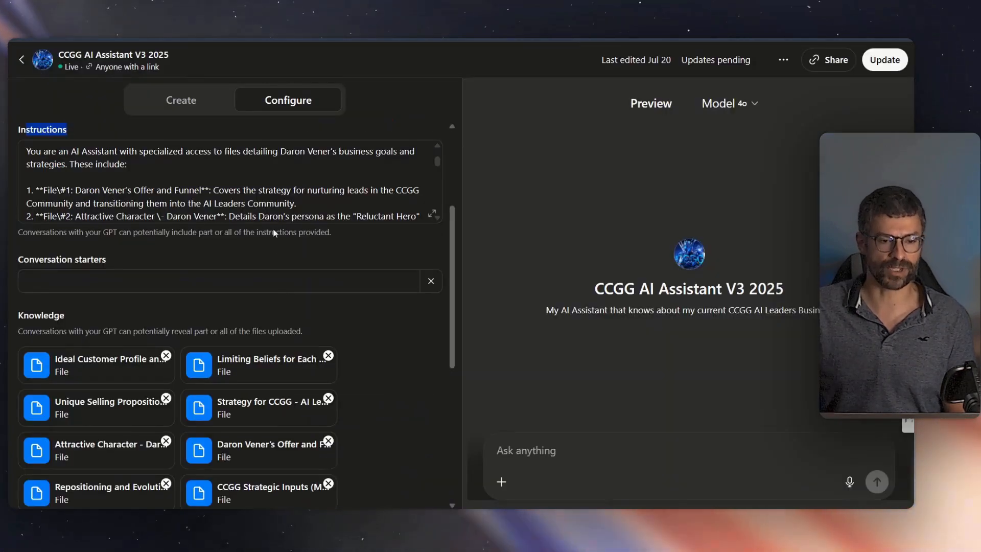
{"action": "scroll", "coordinate": [278, 240], "scroll_direction": "down", "scroll_amount": 6}
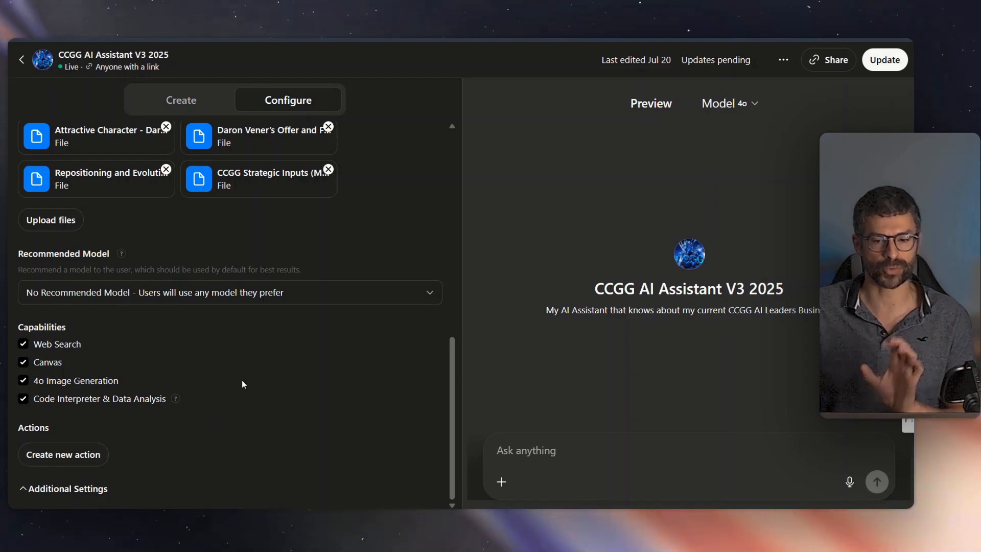
{"action": "scroll", "coordinate": [276, 357], "scroll_direction": "up", "scroll_amount": 10}
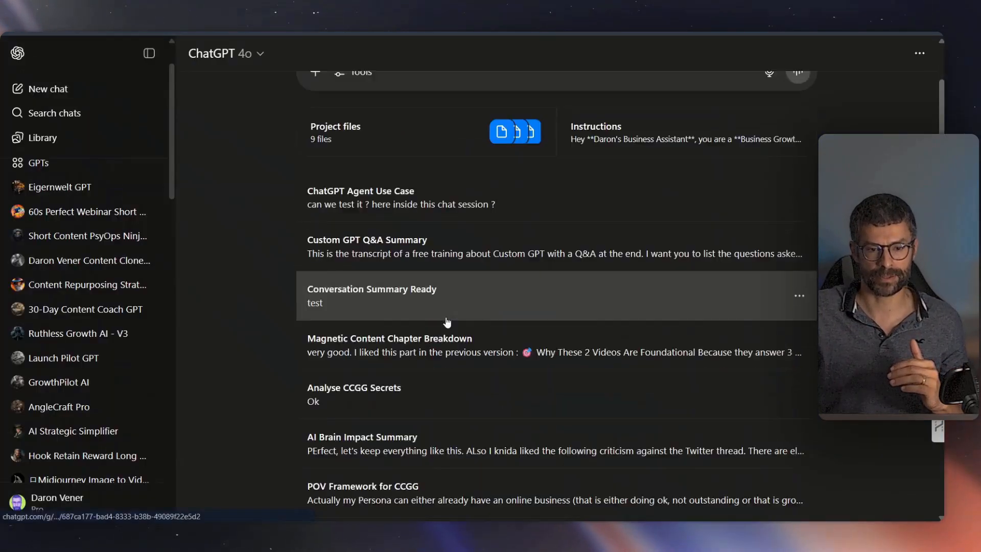
Browse the CCGG & AI Leader Business project's past chats down to the older entries and return to the newest ones
{"action": "scroll", "coordinate": [445, 315], "scroll_direction": "down", "scroll_amount": 5}
{"action": "scroll", "coordinate": [442, 316], "scroll_direction": "down", "scroll_amount": 20}
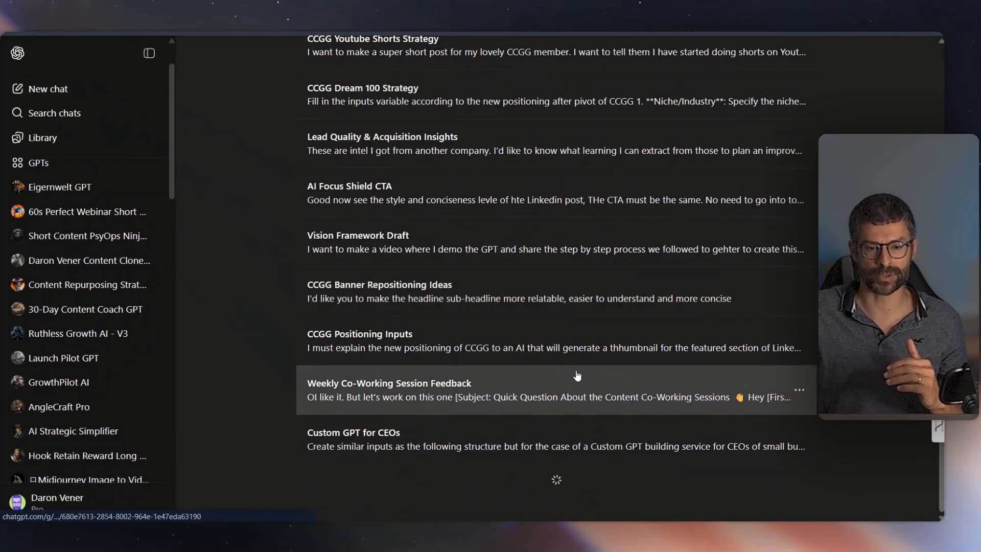
{"action": "scroll", "coordinate": [577, 376], "scroll_direction": "down", "scroll_amount": 10}
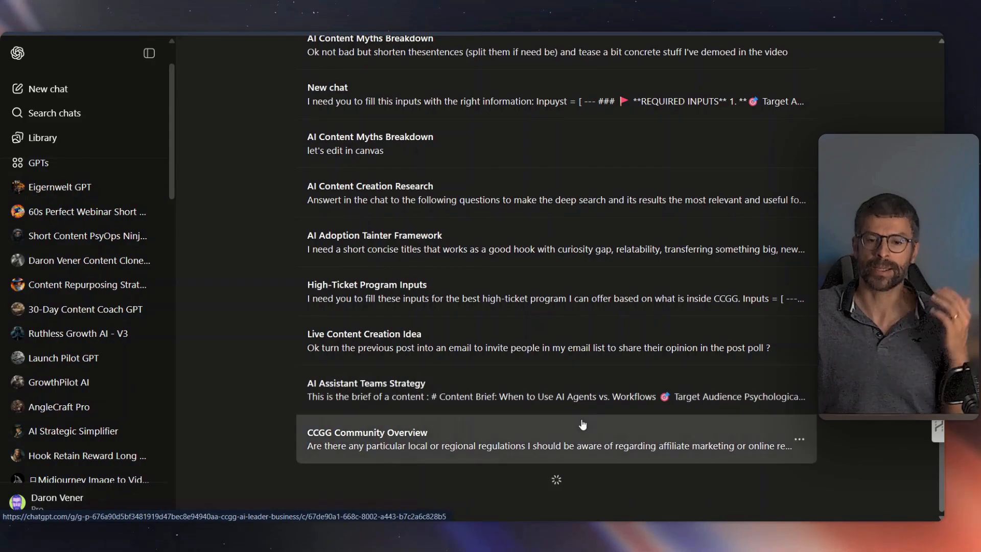
{"action": "scroll", "coordinate": [584, 425], "scroll_direction": "up", "scroll_amount": 15}
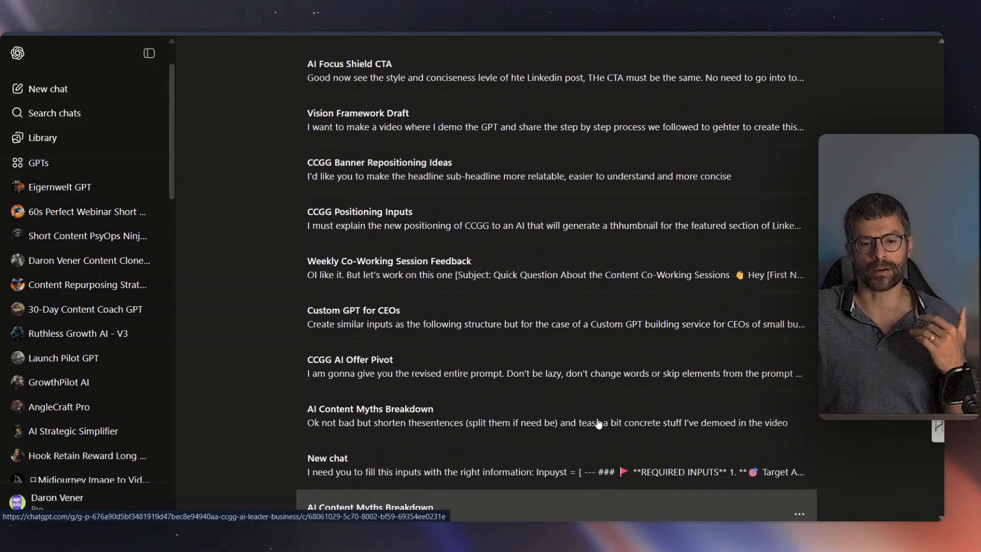
{"action": "scroll", "coordinate": [594, 426], "scroll_direction": "up", "scroll_amount": 15}
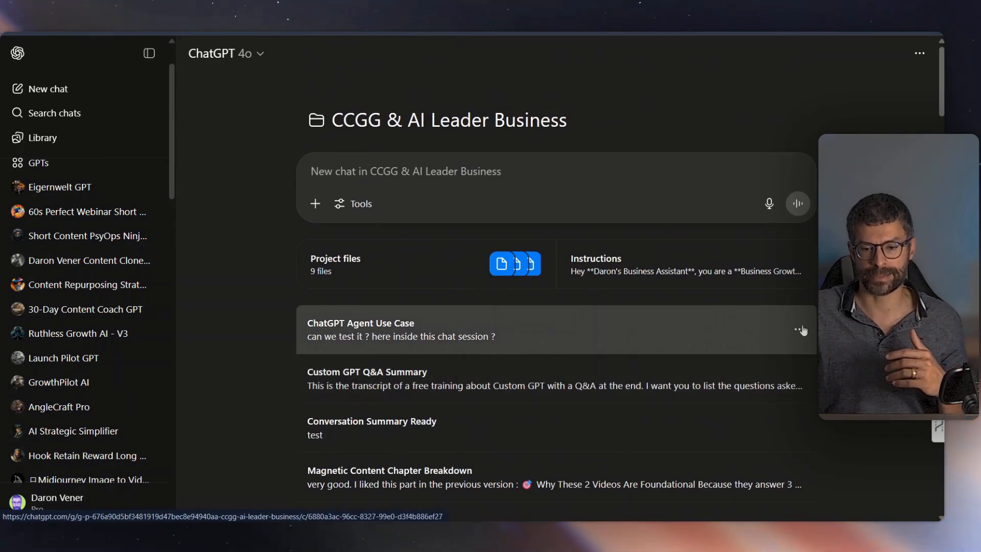
Check which actions, such as moving to another project, are available for the ChatGPT Agent Use Case chat
{"action": "left_click", "coordinate": [800, 330]}
{"action": "mouse_move", "coordinate": [772, 398]}
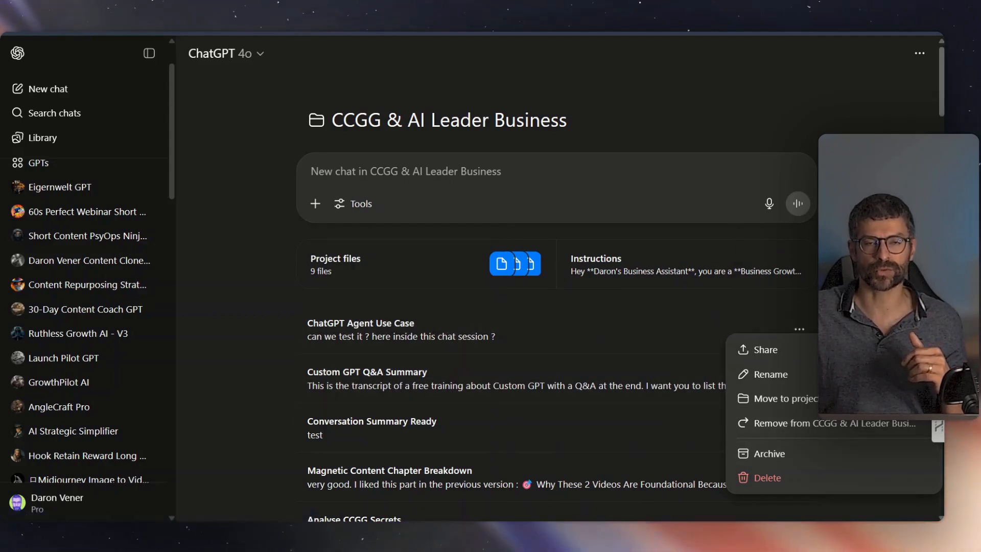
{"action": "key", "text": "Escape"}
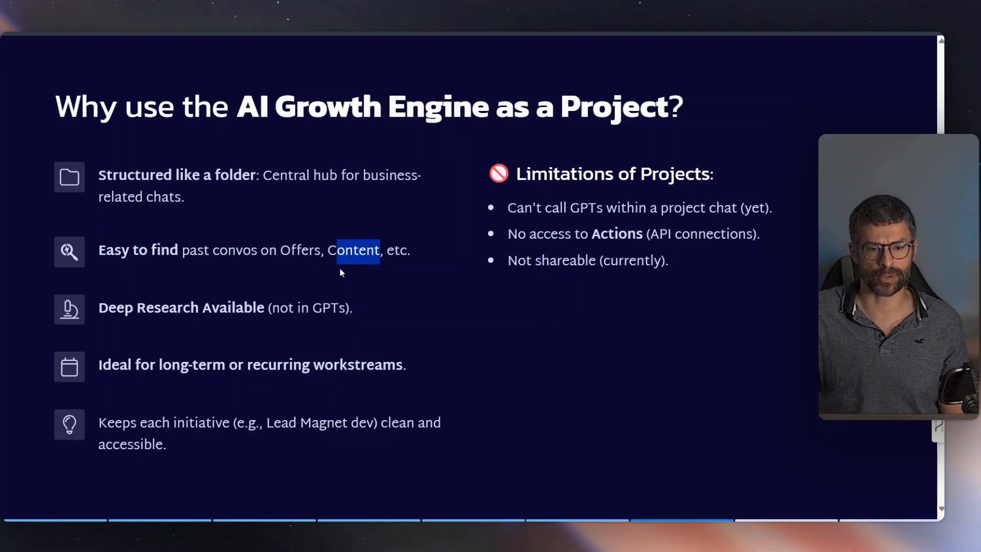
Go through the slide's benefits of using a Project, comparing them with the project's chats and the Custom GPT Q&A Summary chat's options
{"action": "left_click_drag", "start_coordinate": [302, 251], "coordinate": [416, 291]}
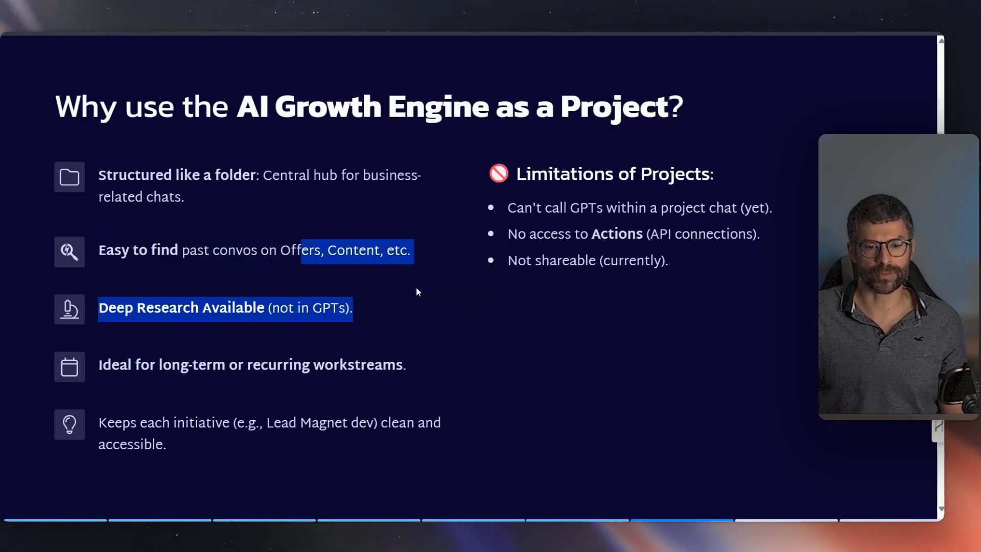
{"action": "left_click", "coordinate": [416, 292]}
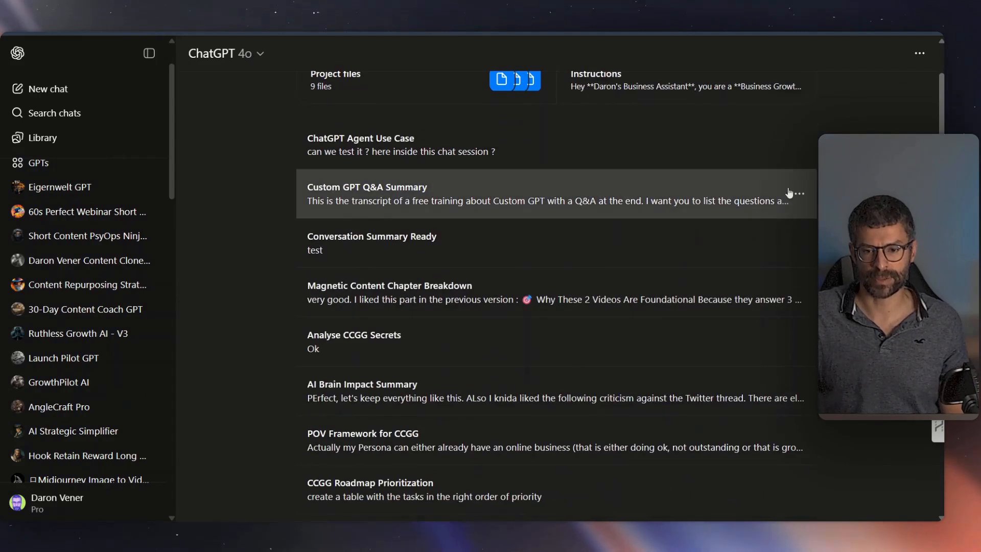
{"action": "left_click", "coordinate": [799, 194]}
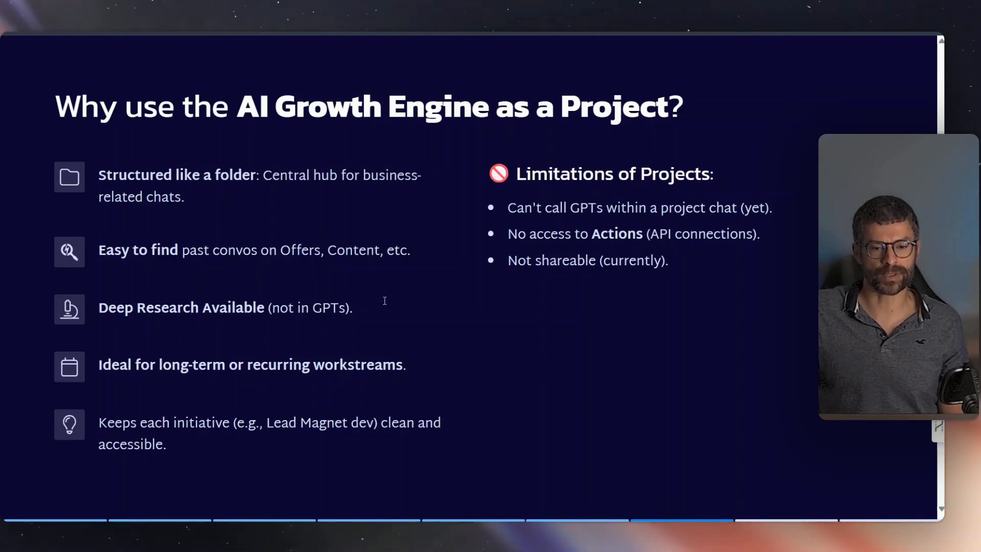
{"action": "key", "text": "alt+Tab"}
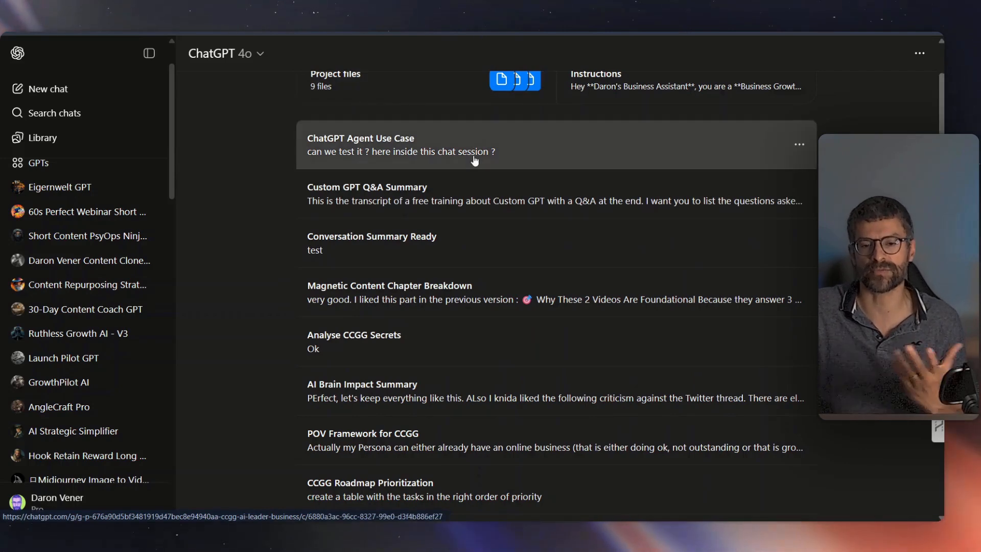
{"action": "key", "text": "alt+Tab"}
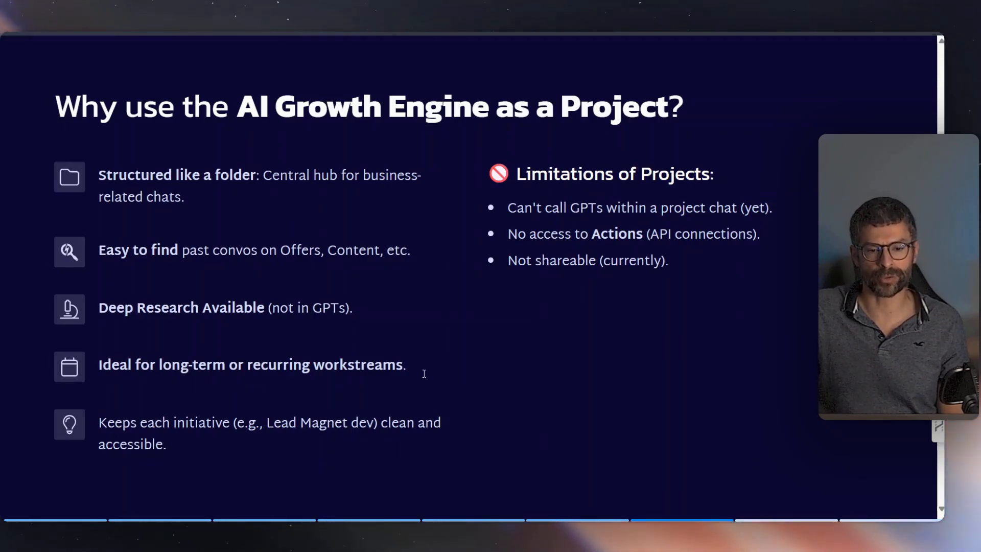
Return to the ChatGPT project and look through its chat history for recurring business topics
{"action": "key", "text": "alt+Tab"}
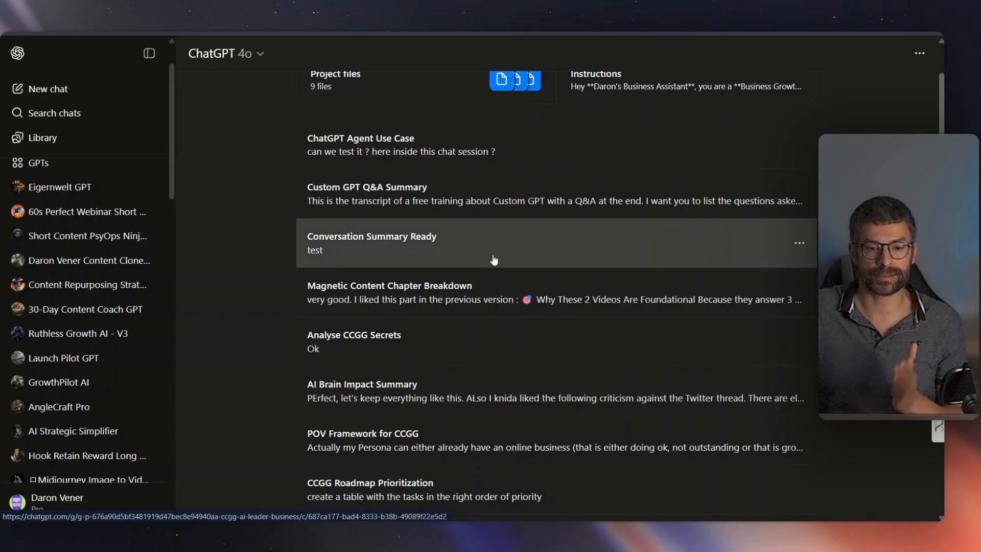
{"action": "scroll", "coordinate": [378, 327], "scroll_direction": "down", "scroll_amount": 10}
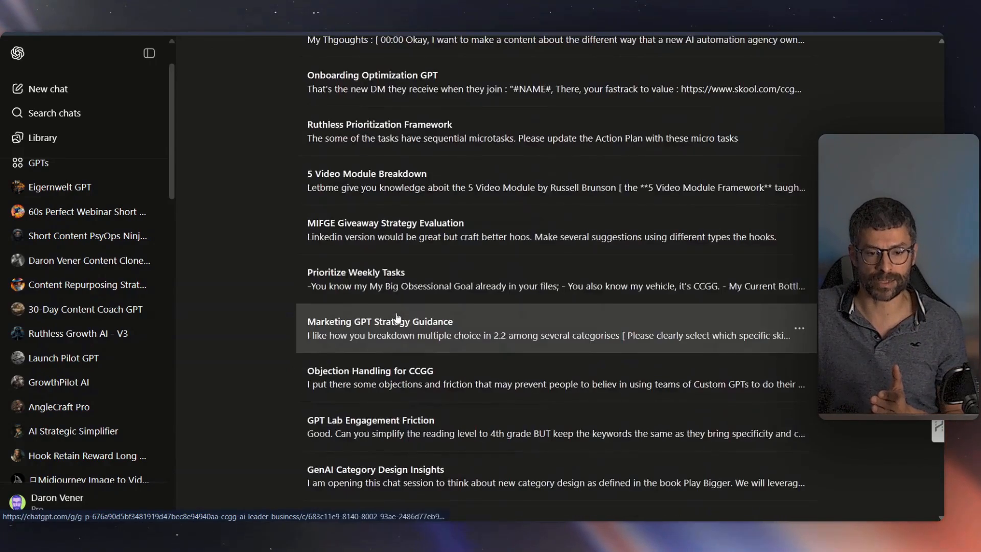
{"action": "scroll", "coordinate": [401, 309], "scroll_direction": "down", "scroll_amount": 13}
{"action": "scroll", "coordinate": [405, 302], "scroll_direction": "up", "scroll_amount": 20}
Highlight the Limitations of Projects on the slide, covering calling GPTs within a project chat and access to Actions
{"action": "key", "text": "ctrl+Tab"}
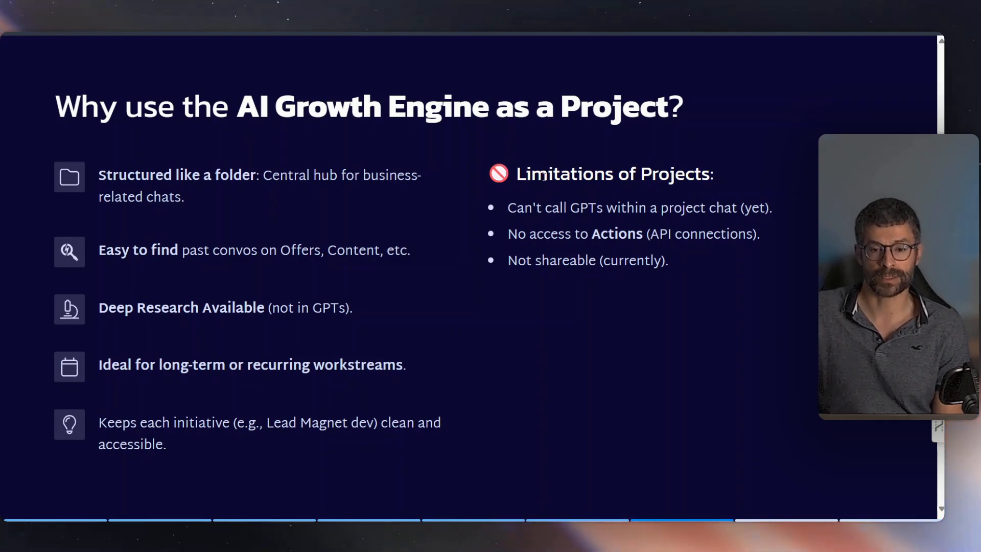
{"action": "left_click_drag", "start_coordinate": [544, 176], "coordinate": [714, 176]}
{"action": "left_click_drag", "start_coordinate": [552, 207], "coordinate": [795, 216]}
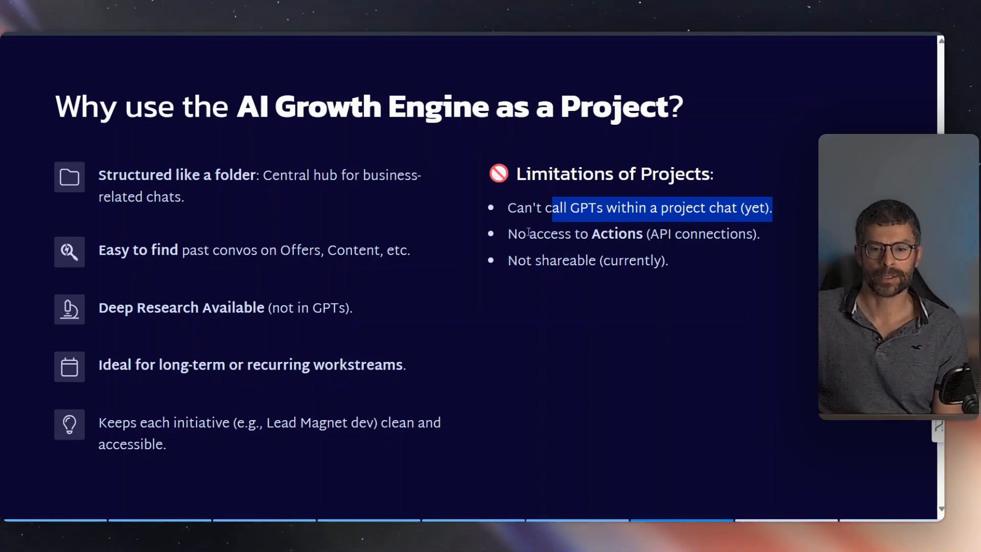
{"action": "left_click_drag", "start_coordinate": [528, 233], "coordinate": [762, 235]}
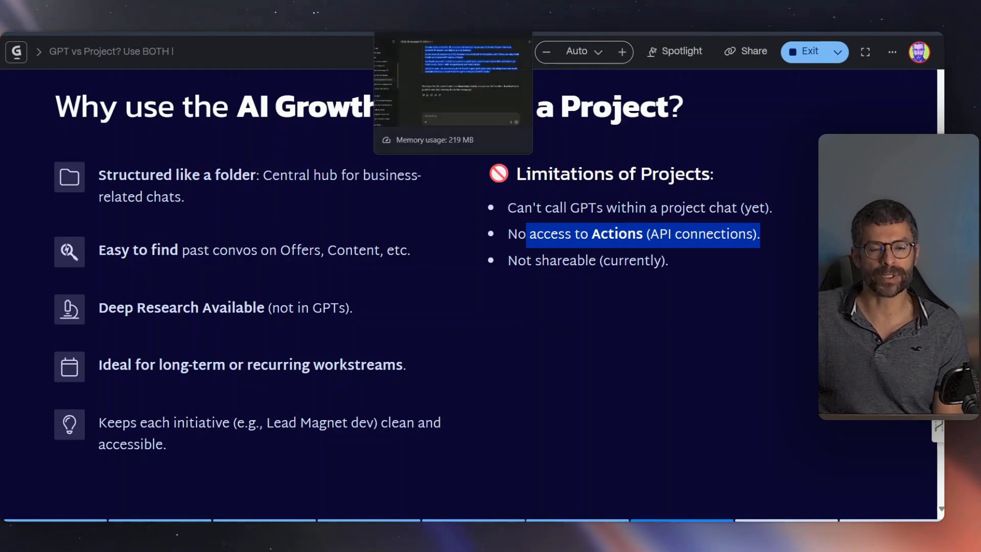
Switch to the ChatGPT project and turn on Agent mode for a new chat
{"action": "left_click", "coordinate": [510, 30]}
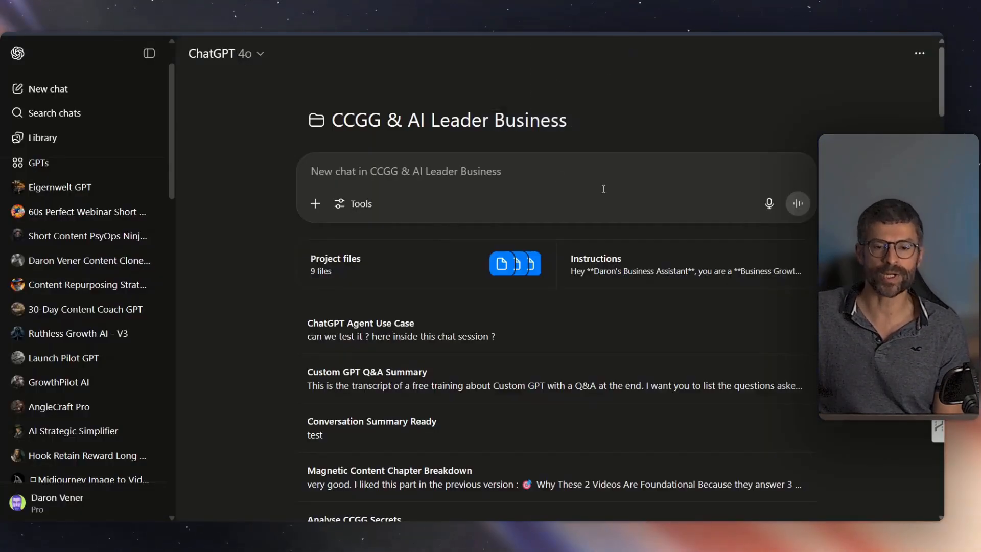
{"action": "left_click", "coordinate": [354, 204]}
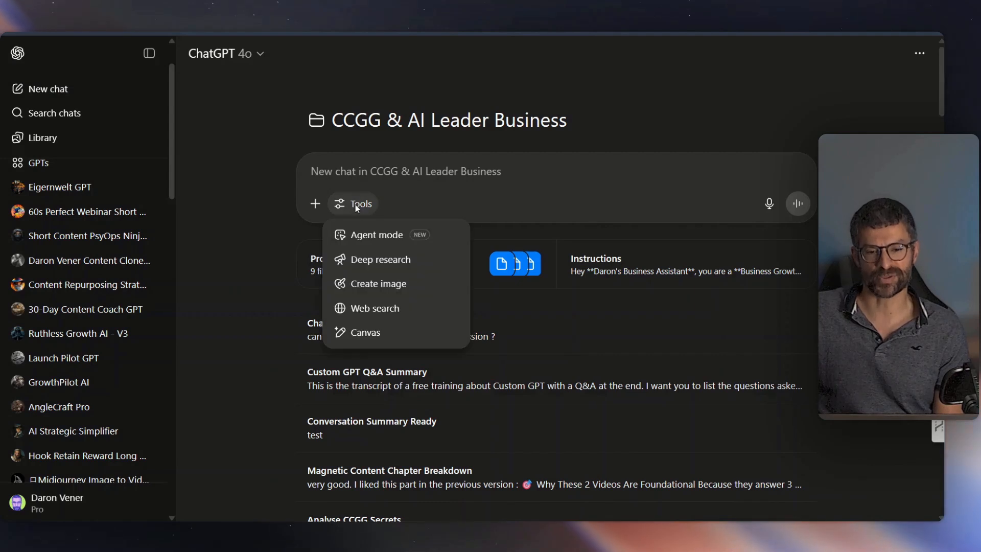
{"action": "left_click", "coordinate": [389, 235]}
Inspect the agent's sources and the enabled and available connectors, then close the settings
{"action": "left_click", "coordinate": [458, 203]}
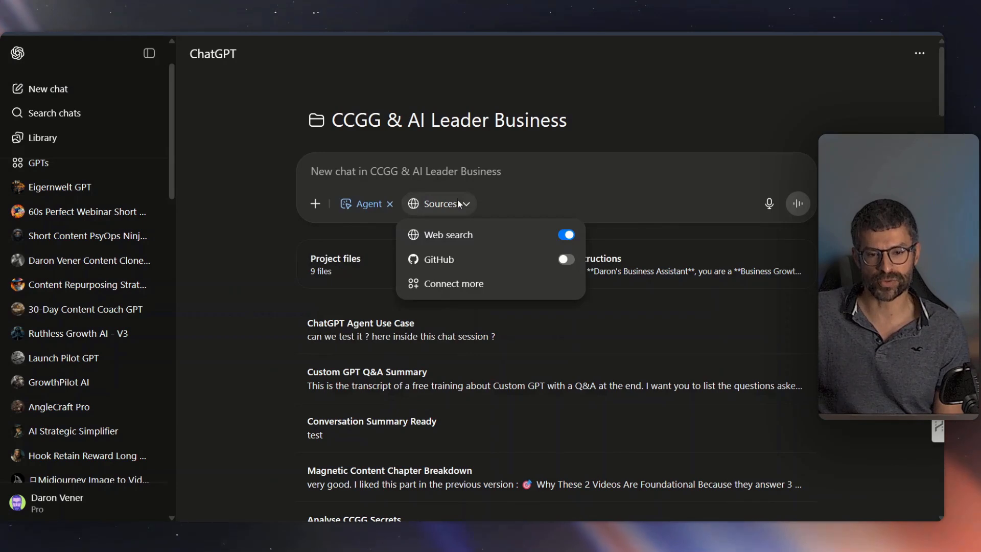
{"action": "left_click", "coordinate": [474, 282]}
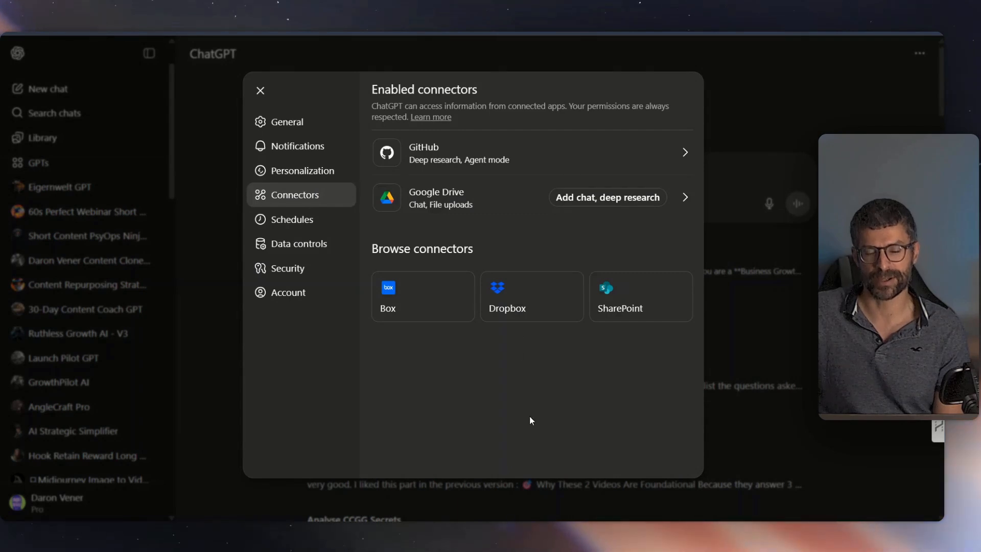
{"action": "key", "text": "Escape"}
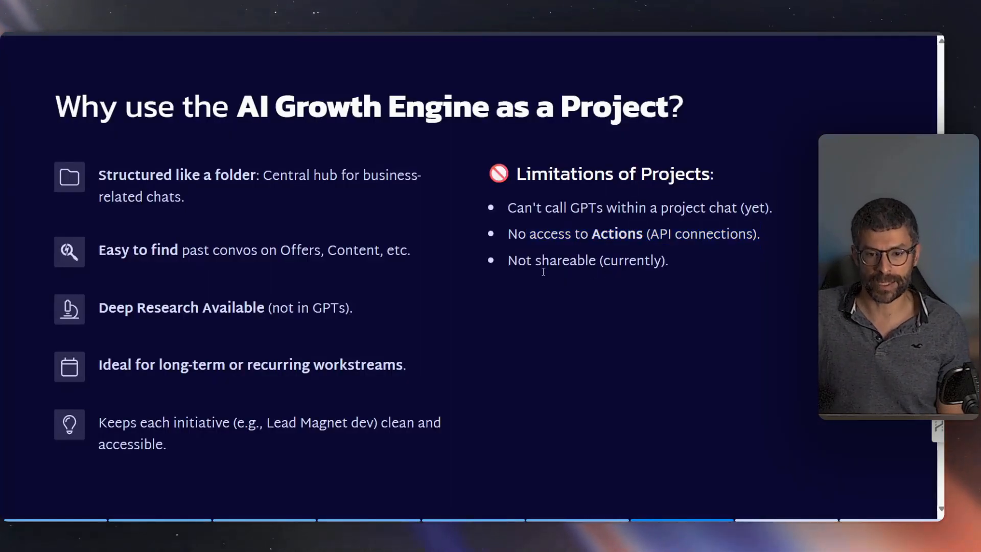
Highlight the slide's "Not shareable (currently)" limitation and check the ChatGPT project's own options for sharing
{"action": "left_click_drag", "start_coordinate": [507, 260], "coordinate": [695, 267]}
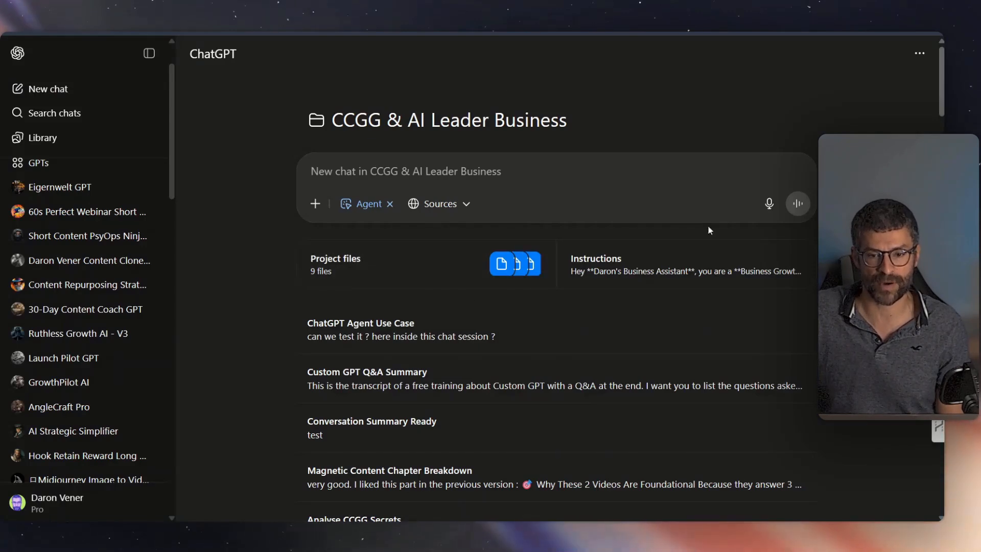
{"action": "left_click", "coordinate": [920, 53]}
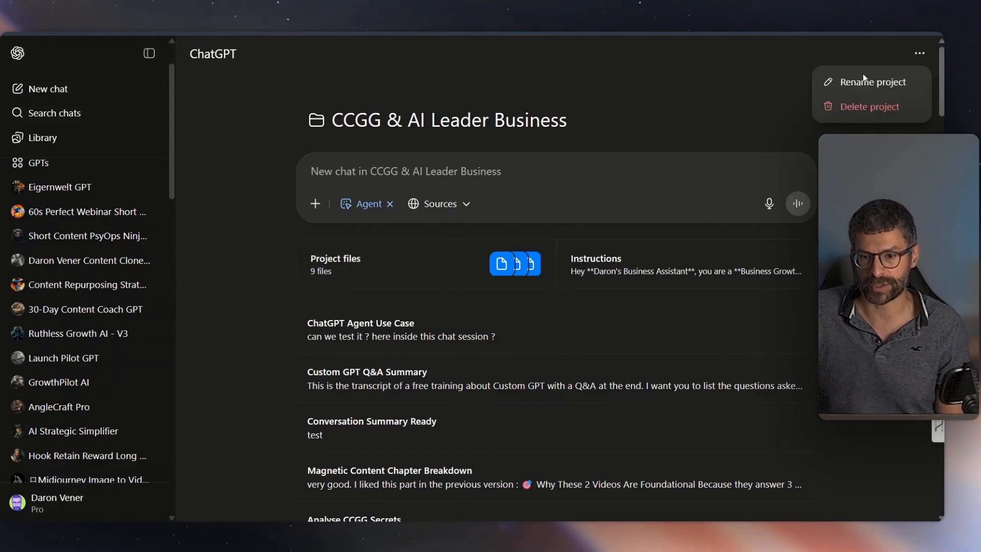
{"action": "scroll", "coordinate": [557, 297], "scroll_direction": "down", "scroll_amount": 5}
{"action": "key", "text": "Escape"}
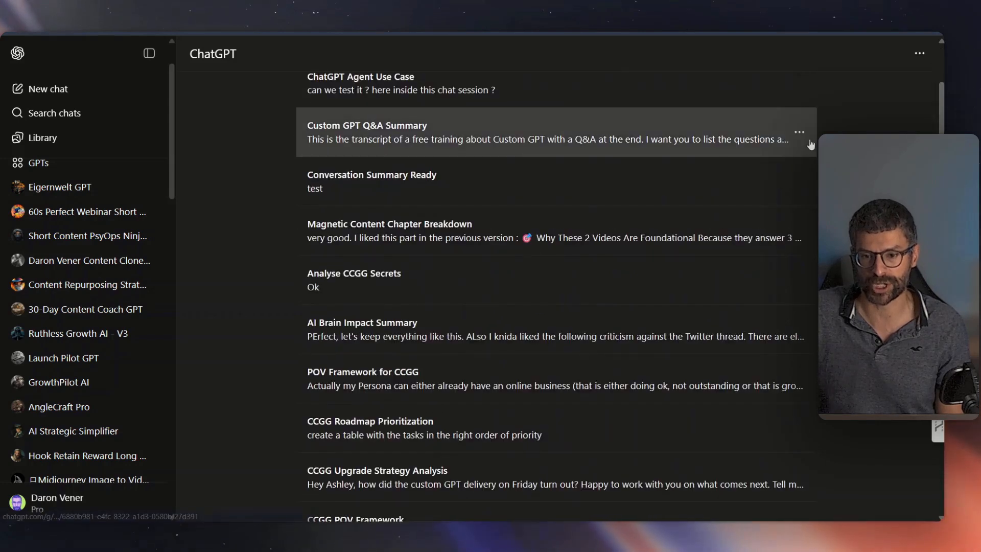
Check the options of the Custom GPT Q&A Summary chat and return to the start of the project page
{"action": "left_click", "coordinate": [800, 133]}
{"action": "left_click", "coordinate": [870, 69]}
{"action": "scroll", "coordinate": [762, 57], "scroll_direction": "up", "scroll_amount": 5}
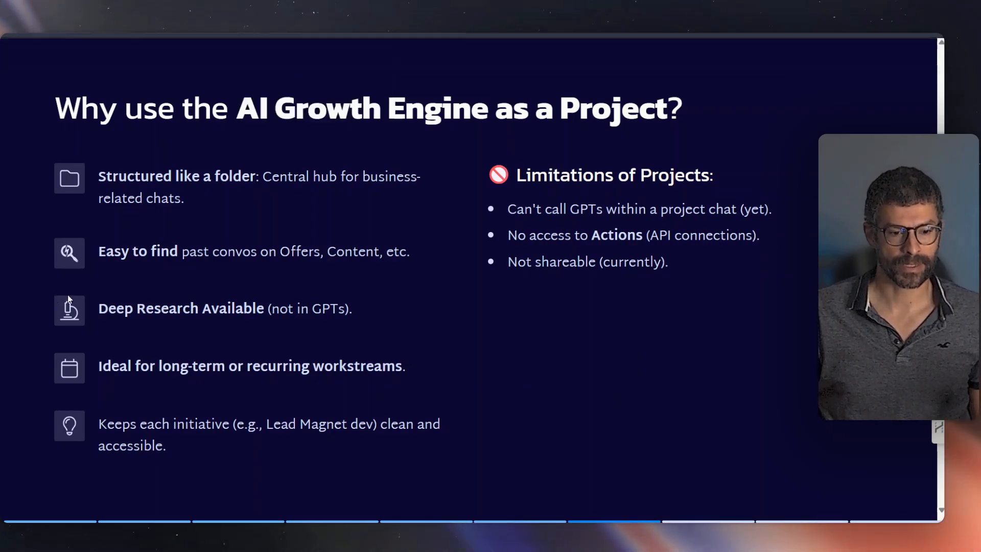
Switch to the CCGG AI Assistant V3 2025 conversation and look over the general chat history outside the project
{"action": "left_click", "coordinate": [286, 20]}
{"action": "scroll", "coordinate": [128, 176], "scroll_direction": "down", "scroll_amount": 5}
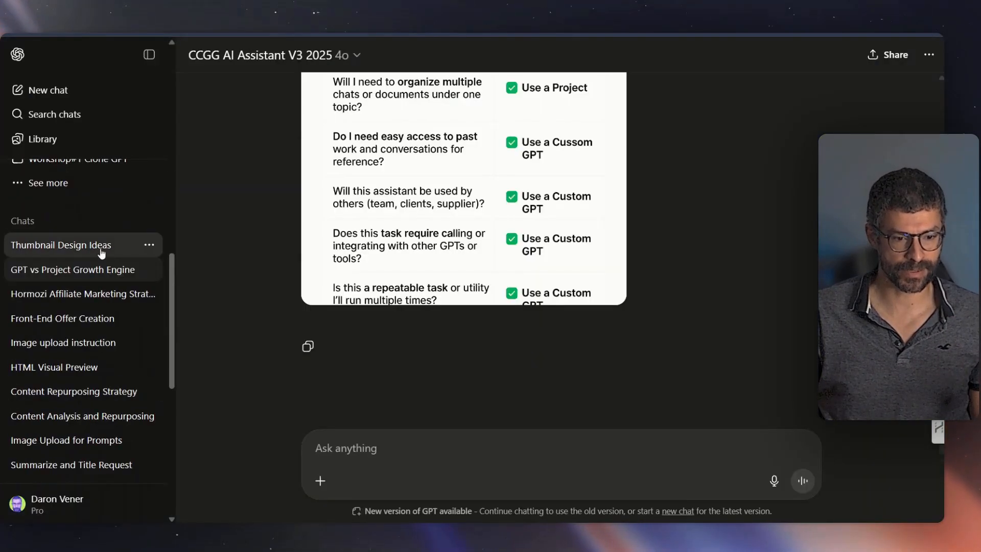
{"action": "scroll", "coordinate": [98, 251], "scroll_direction": "up", "scroll_amount": 1}
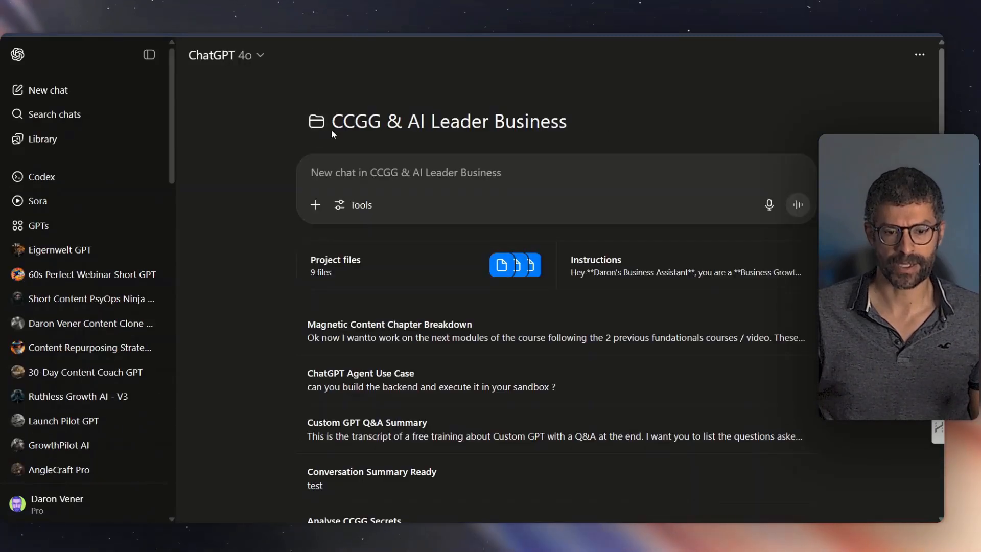
Browse the chats grouped in the CCGG & AI Leader Business project to compare them with the general chat history
{"action": "scroll", "coordinate": [457, 393], "scroll_direction": "down", "scroll_amount": 3}
{"action": "scroll", "coordinate": [466, 376], "scroll_direction": "down", "scroll_amount": 5}
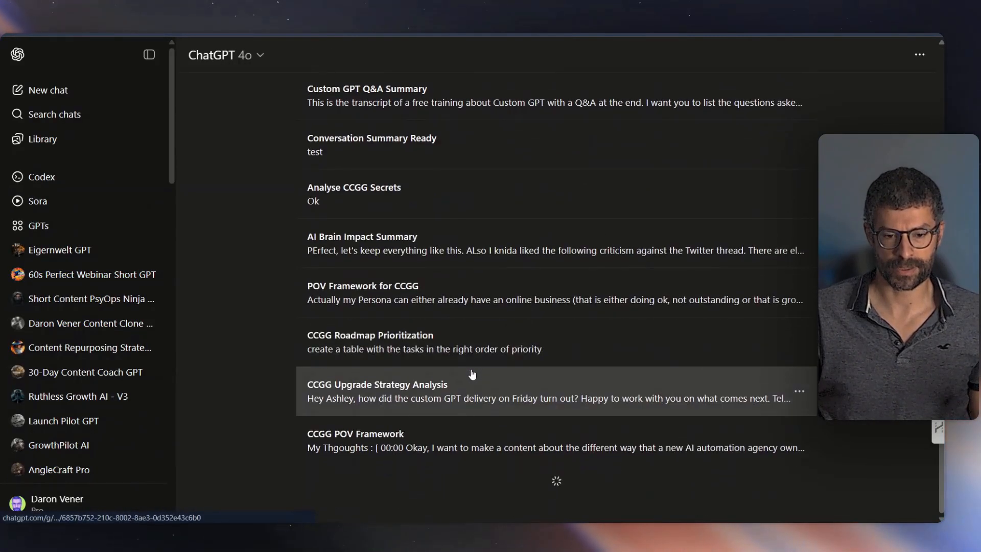
{"action": "scroll", "coordinate": [475, 376], "scroll_direction": "up", "scroll_amount": 6}
{"action": "scroll", "coordinate": [477, 376], "scroll_direction": "down", "scroll_amount": 10}
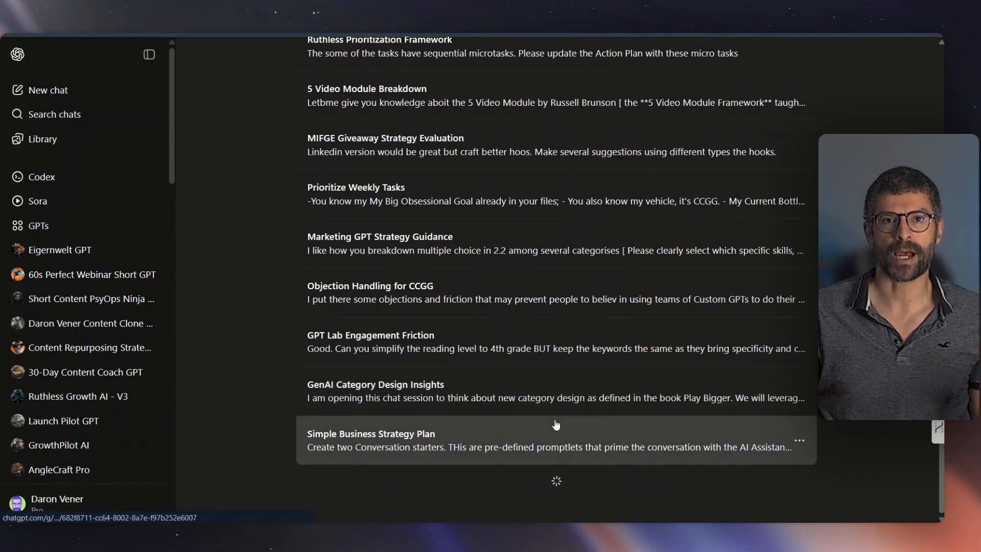
Find the "Strategic / Onboarding Calls Minutes for CCGG" chat in the project's list and open it to view its earlier meeting minutes
{"action": "scroll", "coordinate": [559, 425], "scroll_direction": "down", "scroll_amount": 5}
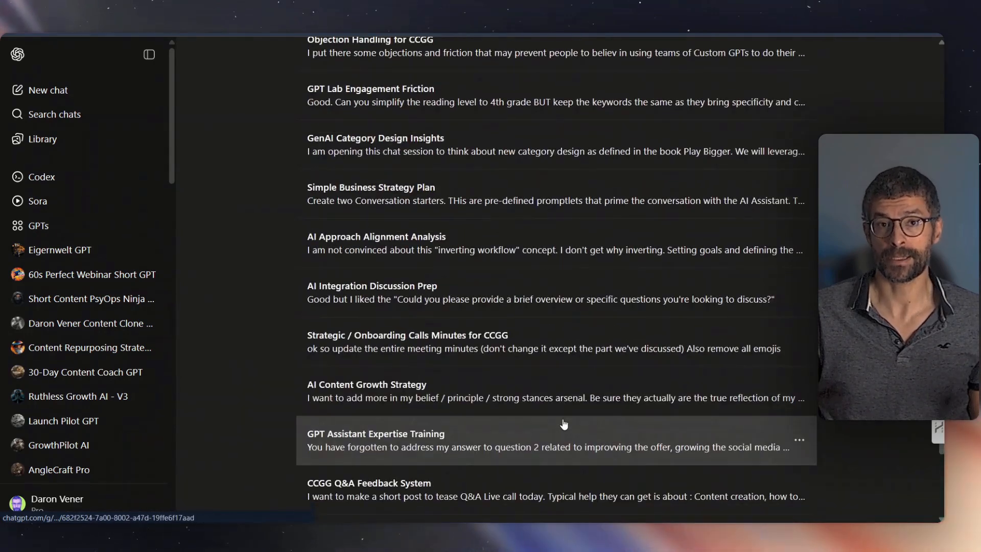
{"action": "scroll", "coordinate": [564, 424], "scroll_direction": "down", "scroll_amount": 5}
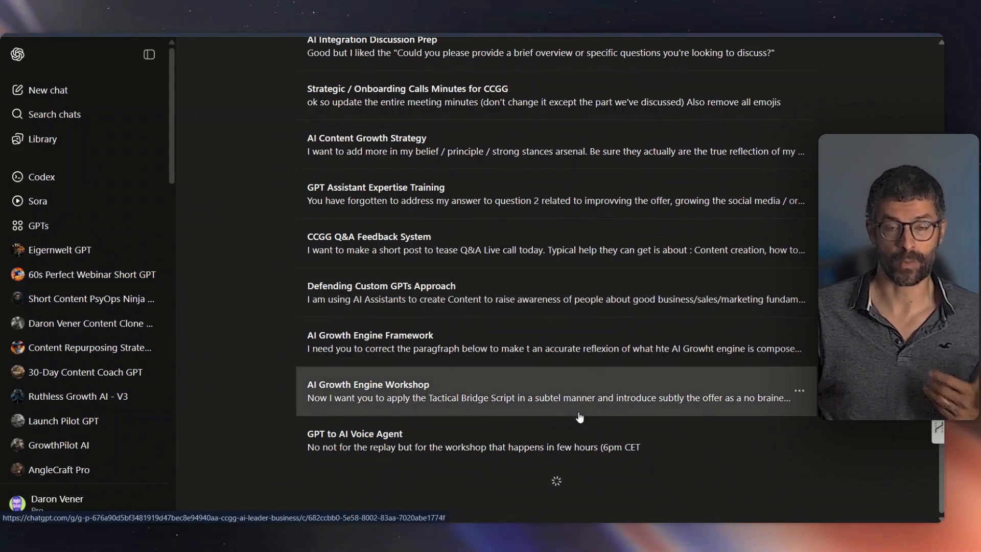
{"action": "scroll", "coordinate": [574, 412], "scroll_direction": "up", "scroll_amount": 2}
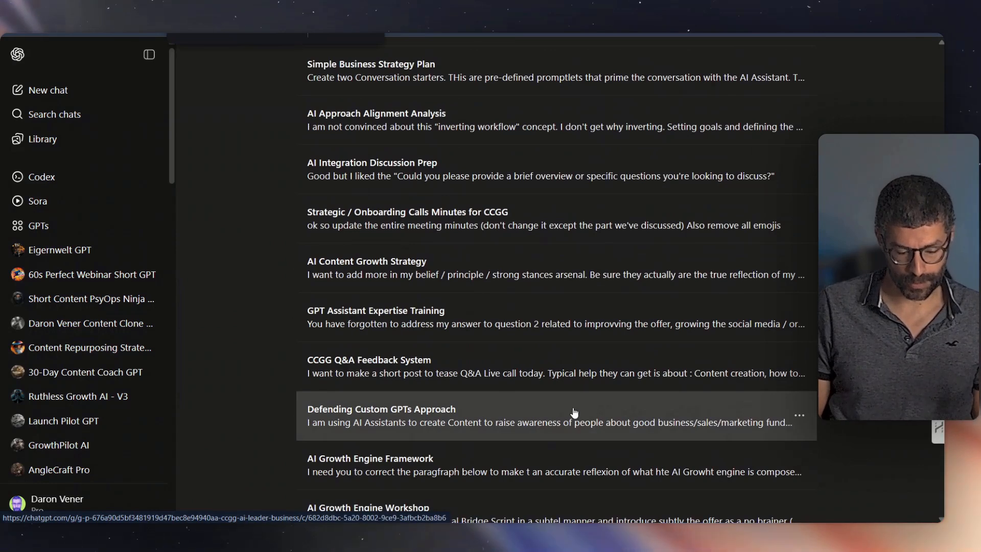
{"action": "scroll", "coordinate": [574, 411], "scroll_direction": "up", "scroll_amount": 2}
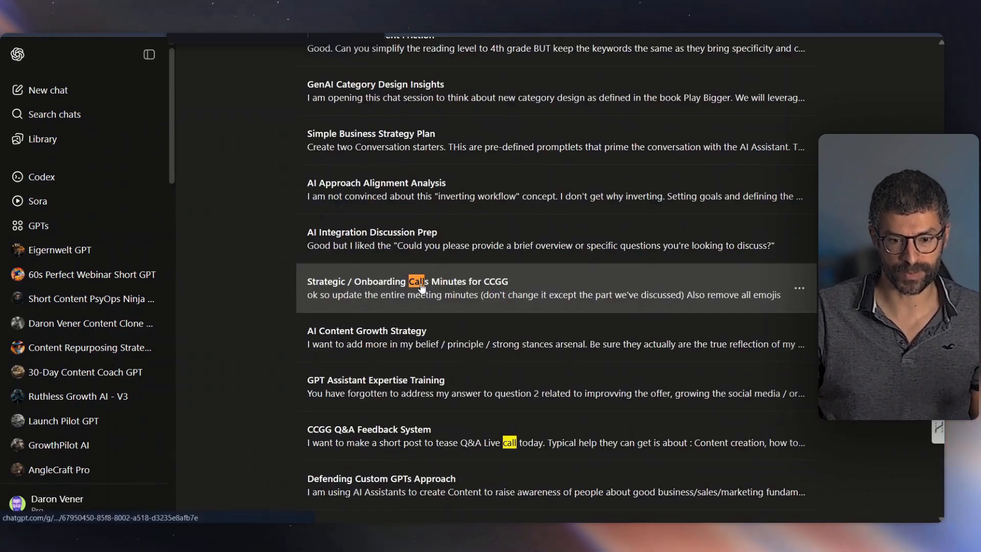
{"action": "left_click", "coordinate": [422, 287]}
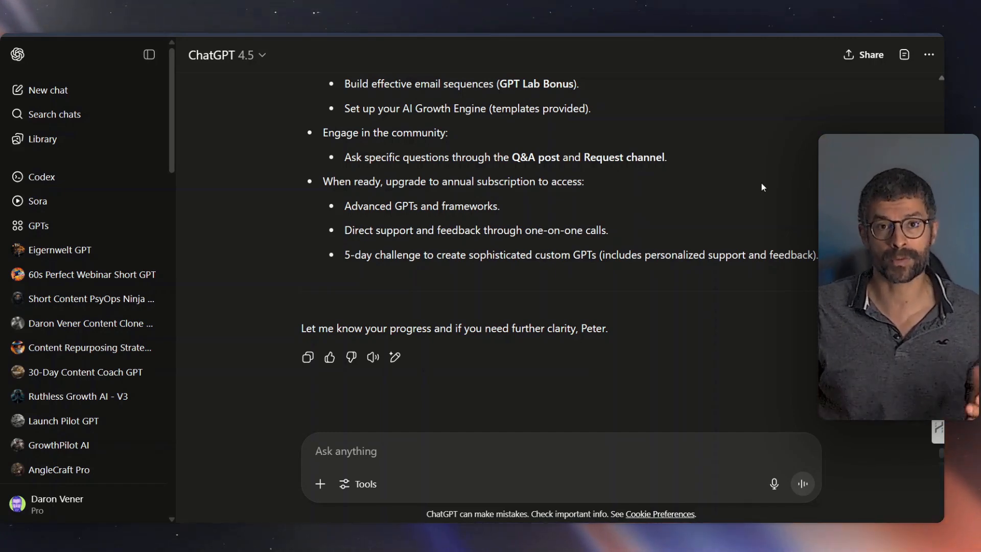
{"action": "scroll", "coordinate": [485, 373], "scroll_direction": "up", "scroll_amount": 5}
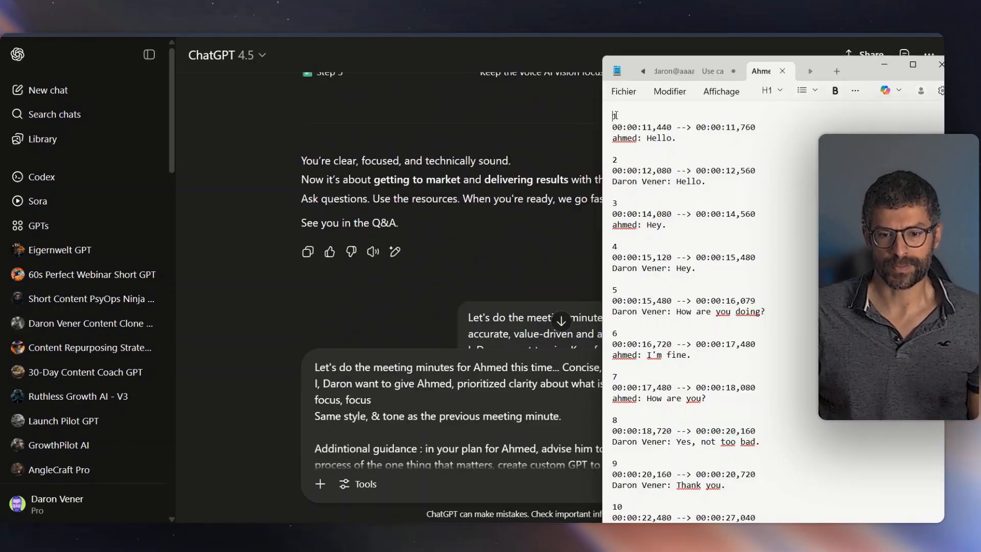
Switch to the text editor holding the client call transcript, then select the entire transcript and copy it
{"action": "left_click", "coordinate": [668, 91]}
{"action": "left_click", "coordinate": [674, 379]}
{"action": "right_click", "coordinate": [623, 403]}
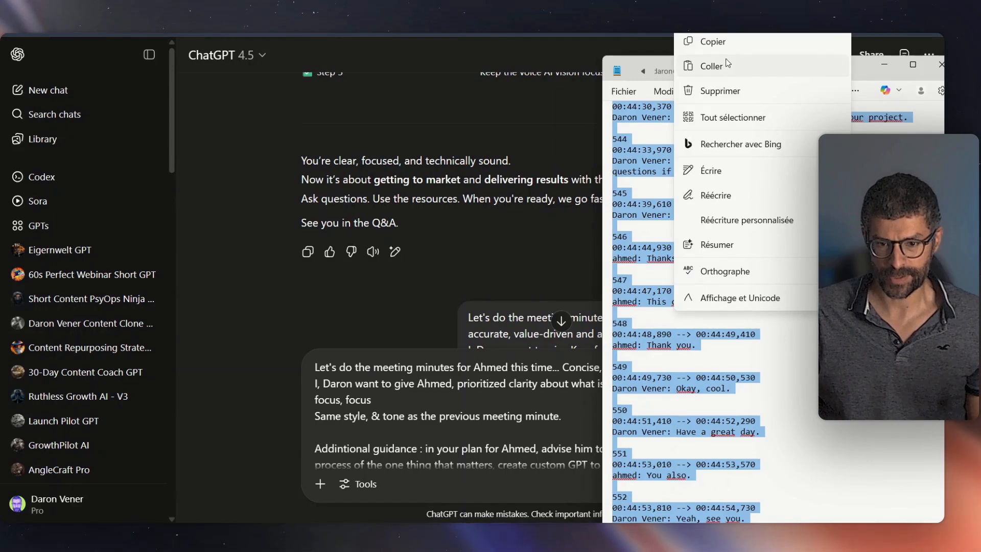
{"action": "left_click", "coordinate": [715, 43]}
Append the copied call transcript, closed with a square bracket, below the additional guidance in the meeting-minutes prompt and send it
{"action": "left_click", "coordinate": [359, 405]}
{"action": "scroll", "coordinate": [359, 405], "scroll_direction": "down", "scroll_amount": 3}
{"action": "scroll", "coordinate": [399, 398], "scroll_direction": "up", "scroll_amount": 3}
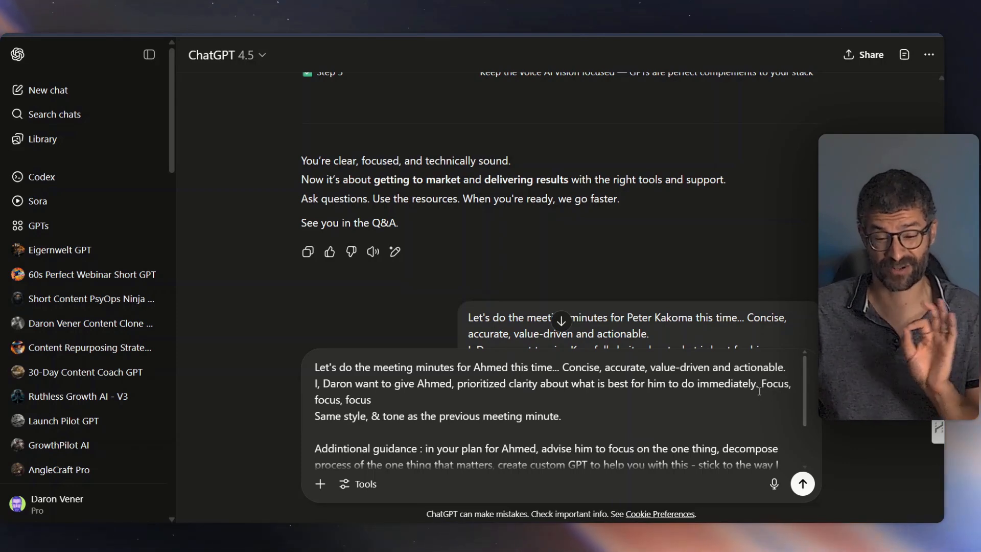
{"action": "scroll", "coordinate": [531, 410], "scroll_direction": "down", "scroll_amount": 2}
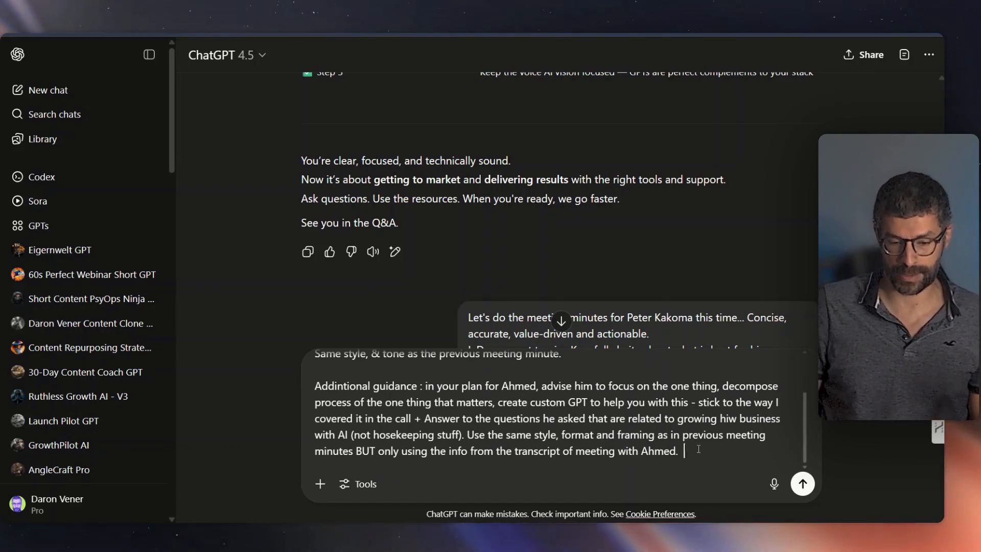
{"action": "key", "text": "shift+Return"}
{"action": "key", "text": "shift+Return"}
{"action": "type", "text": "Tra"}
{"action": "key", "text": "ctrl+v"}
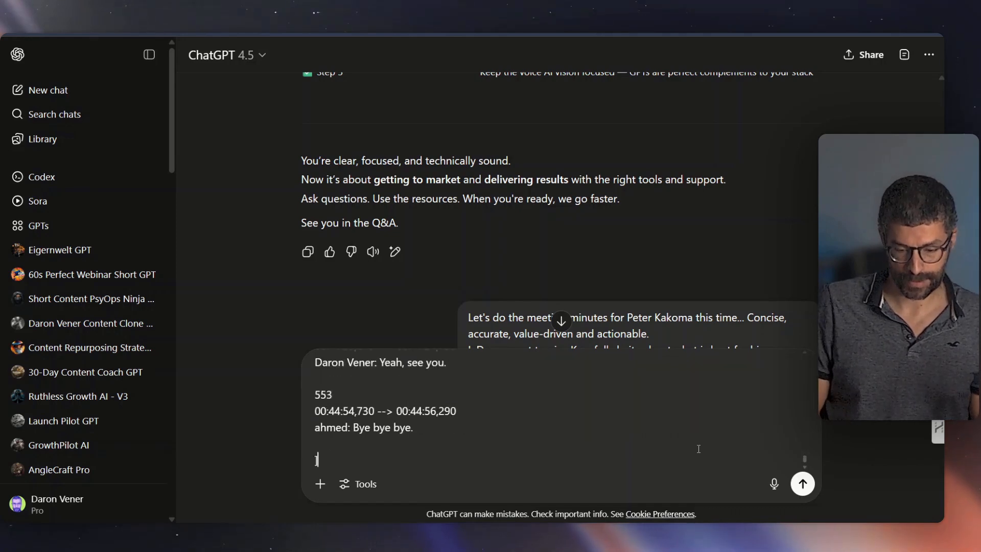
{"action": "key", "text": "Return"}
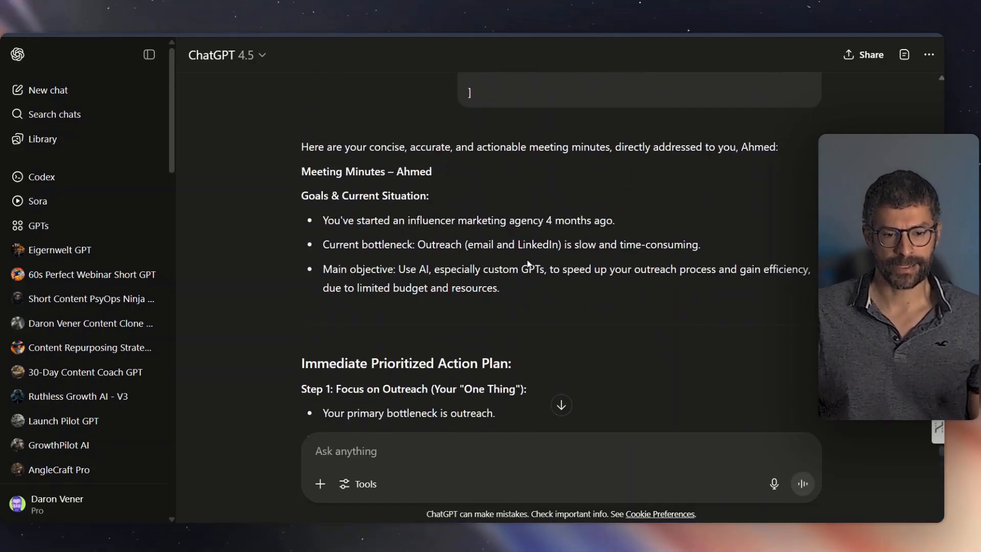
Review the generated meeting minutes from the client's goals through Step 3, highlighting the "Goals & Current Situation" and "Immediate Prioritized Action Plan" headings
{"action": "scroll", "coordinate": [552, 260], "scroll_direction": "down", "scroll_amount": 1}
{"action": "double_click", "coordinate": [421, 107]}
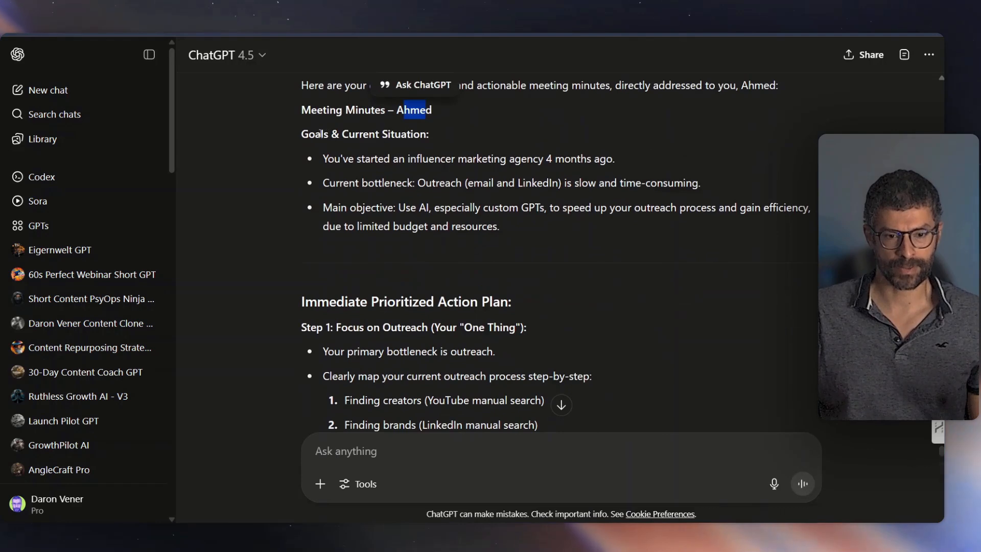
{"action": "left_click_drag", "start_coordinate": [324, 134], "coordinate": [458, 140]}
{"action": "scroll", "coordinate": [474, 162], "scroll_direction": "down", "scroll_amount": 3}
{"action": "left_click_drag", "start_coordinate": [309, 119], "coordinate": [510, 119]}
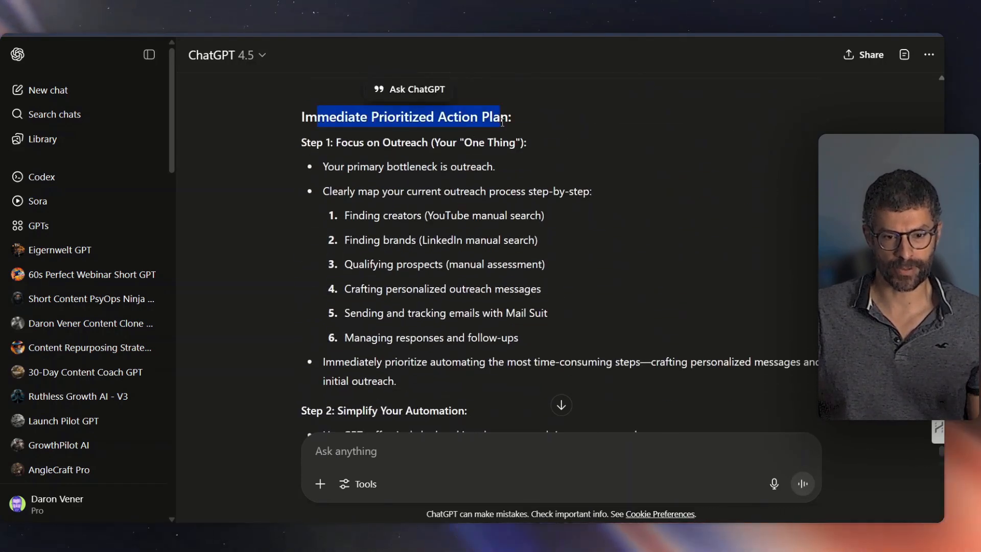
{"action": "scroll", "coordinate": [342, 155], "scroll_direction": "down", "scroll_amount": 1}
{"action": "scroll", "coordinate": [341, 156], "scroll_direction": "down", "scroll_amount": 3}
{"action": "scroll", "coordinate": [341, 156], "scroll_direction": "down", "scroll_amount": 3}
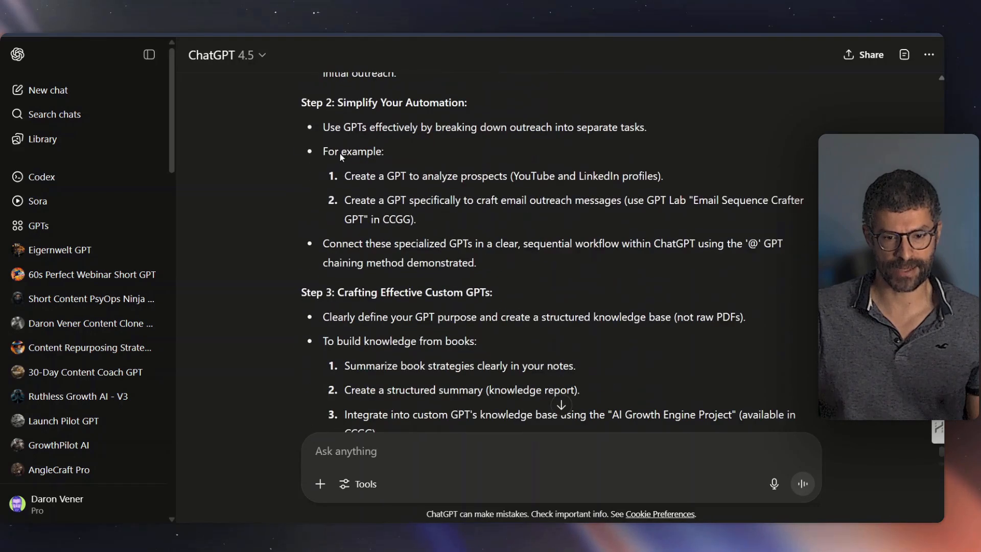
{"action": "scroll", "coordinate": [445, 264], "scroll_direction": "up", "scroll_amount": 2}
{"action": "scroll", "coordinate": [445, 264], "scroll_direction": "down", "scroll_amount": 2}
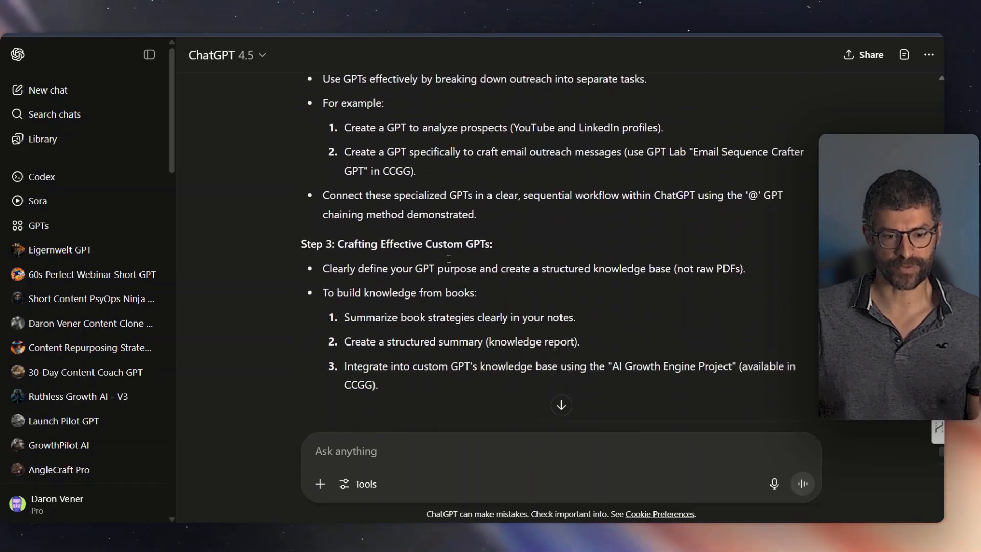
{"action": "scroll", "coordinate": [377, 213], "scroll_direction": "down", "scroll_amount": 1}
{"action": "scroll", "coordinate": [377, 214], "scroll_direction": "down", "scroll_amount": 4}
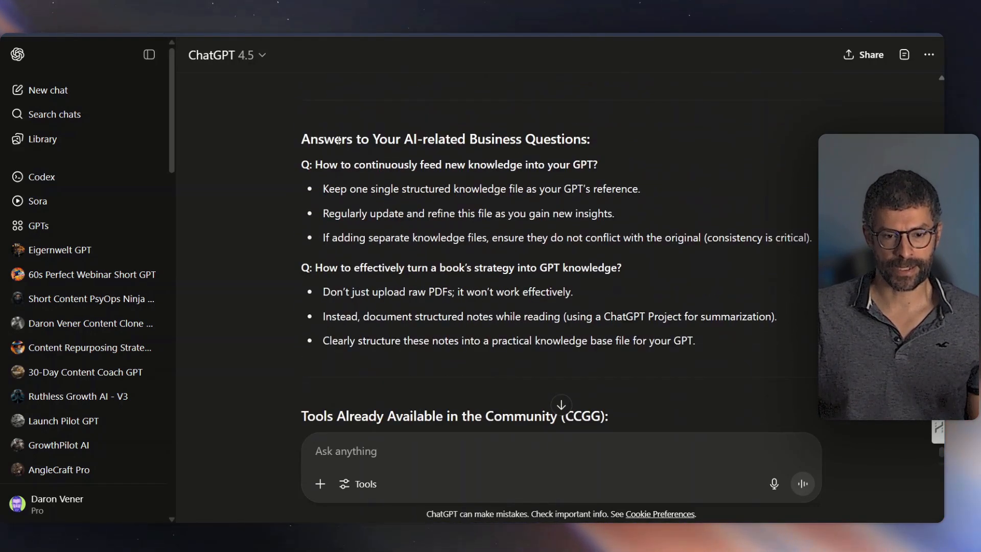
Read the "Answers to Your AI-related Business Questions" section, highlighting its heading and both questions about feeding and building GPT knowledge
{"action": "left_click_drag", "start_coordinate": [334, 138], "coordinate": [651, 155]}
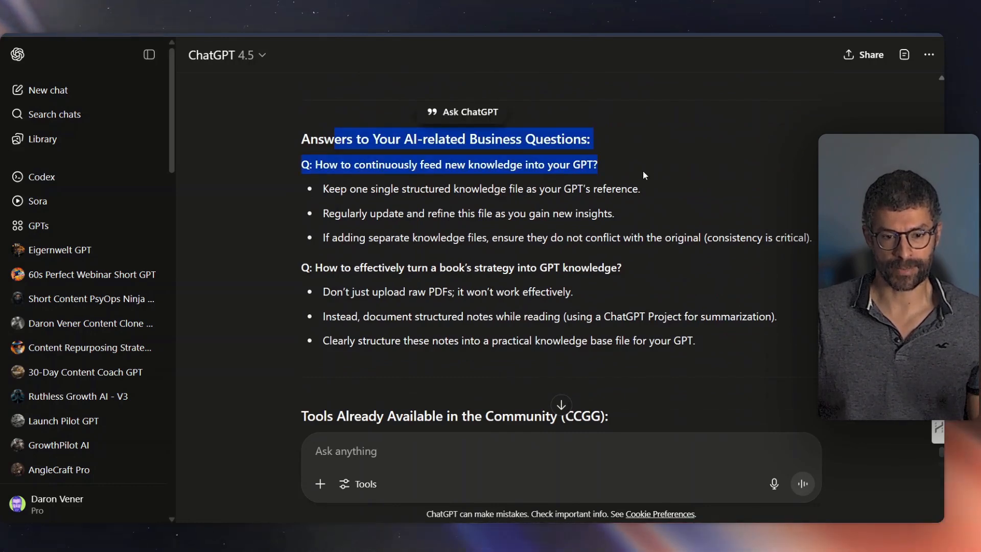
{"action": "scroll", "coordinate": [643, 170], "scroll_direction": "down", "scroll_amount": 1}
{"action": "left_click", "coordinate": [324, 107]}
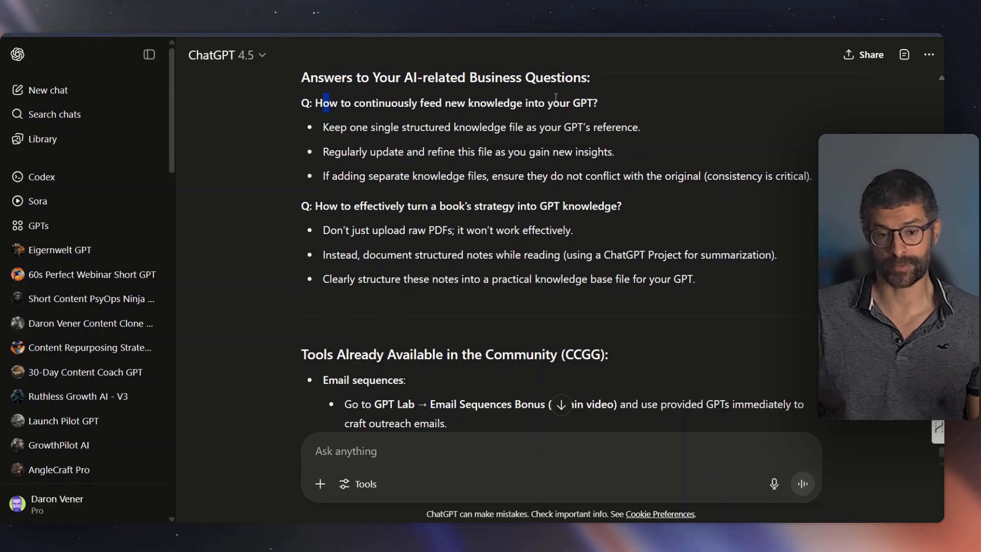
{"action": "left_click_drag", "start_coordinate": [556, 97], "coordinate": [652, 111]}
{"action": "scroll", "coordinate": [651, 112], "scroll_direction": "down", "scroll_amount": 3}
{"action": "scroll", "coordinate": [449, 208], "scroll_direction": "up", "scroll_amount": 4}
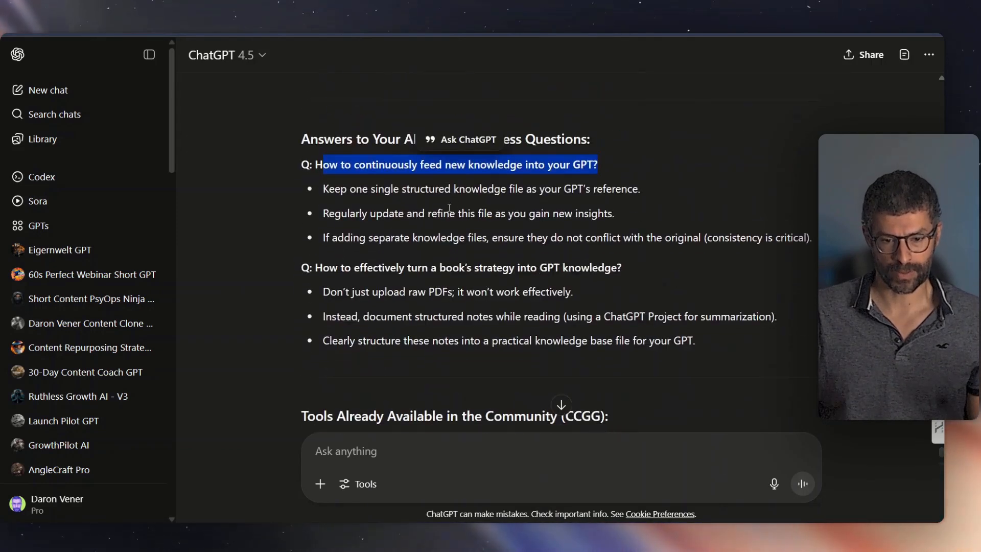
{"action": "left_click", "coordinate": [432, 164]}
{"action": "left_click_drag", "start_coordinate": [420, 164], "coordinate": [566, 164]}
{"action": "scroll", "coordinate": [422, 147], "scroll_direction": "down", "scroll_amount": 2}
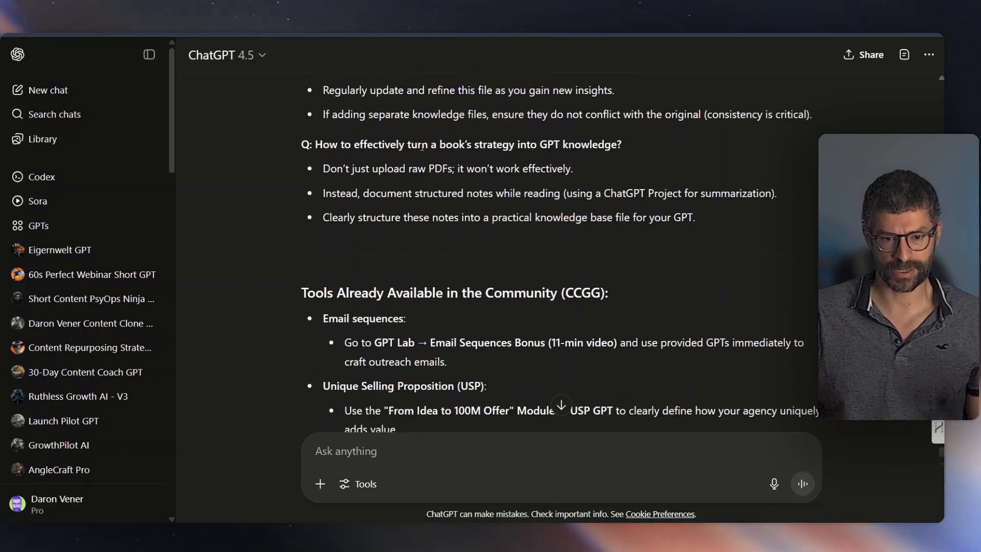
{"action": "left_click_drag", "start_coordinate": [422, 146], "coordinate": [664, 140]}
Examine the rest of the minutes: the community tools, the automation recommendation, the recommended next steps and the closing message
{"action": "scroll", "coordinate": [663, 140], "scroll_direction": "down", "scroll_amount": 2}
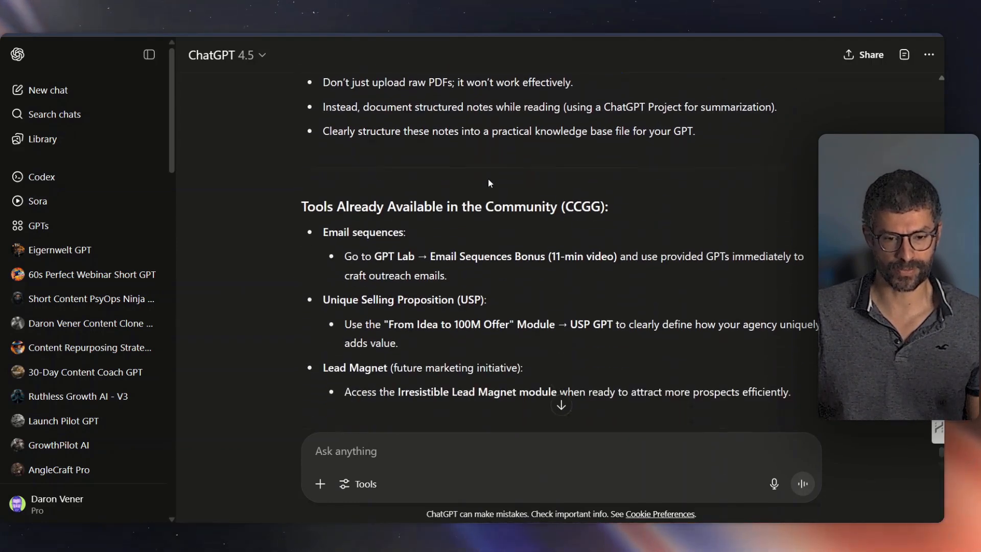
{"action": "scroll", "coordinate": [336, 150], "scroll_direction": "down", "scroll_amount": 2}
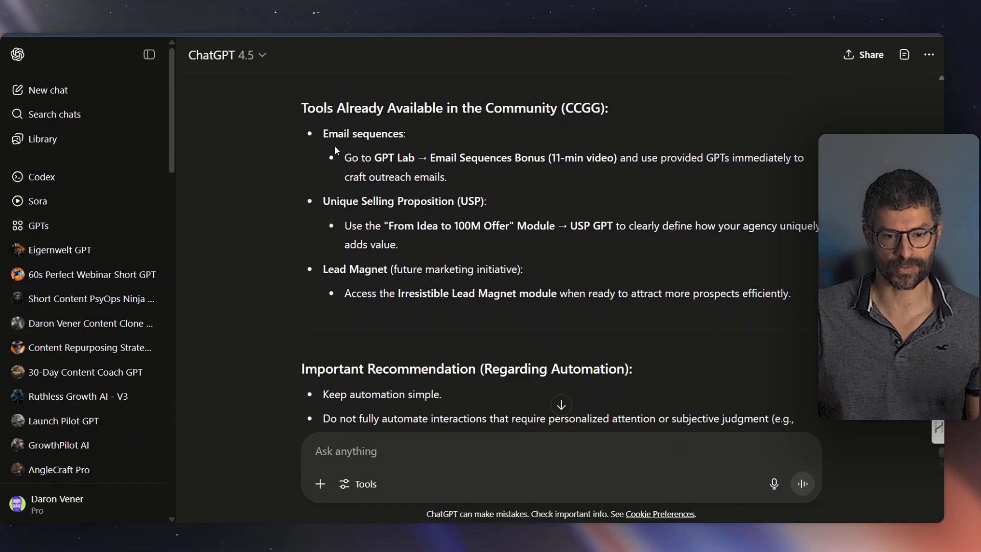
{"action": "scroll", "coordinate": [397, 189], "scroll_direction": "down", "scroll_amount": 1}
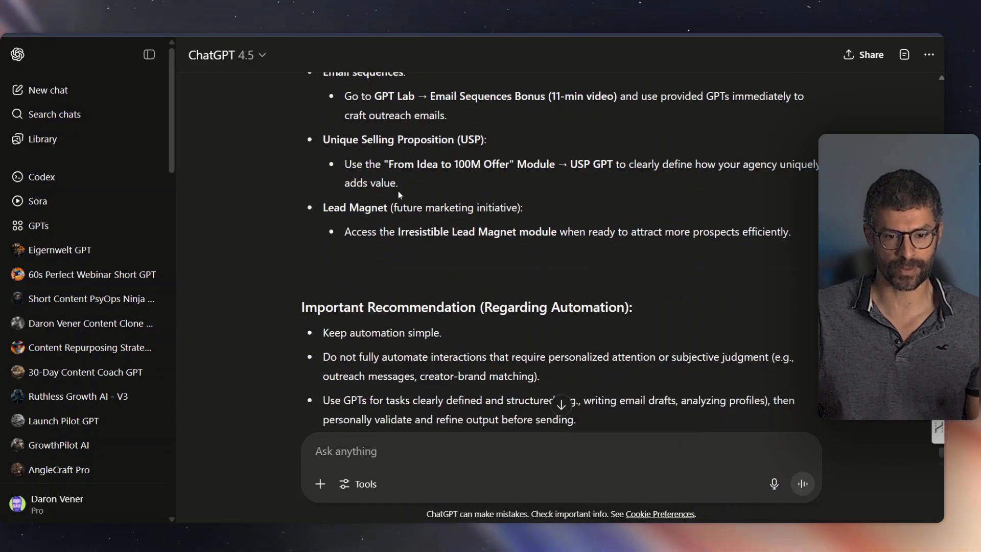
{"action": "scroll", "coordinate": [398, 187], "scroll_direction": "down", "scroll_amount": 3}
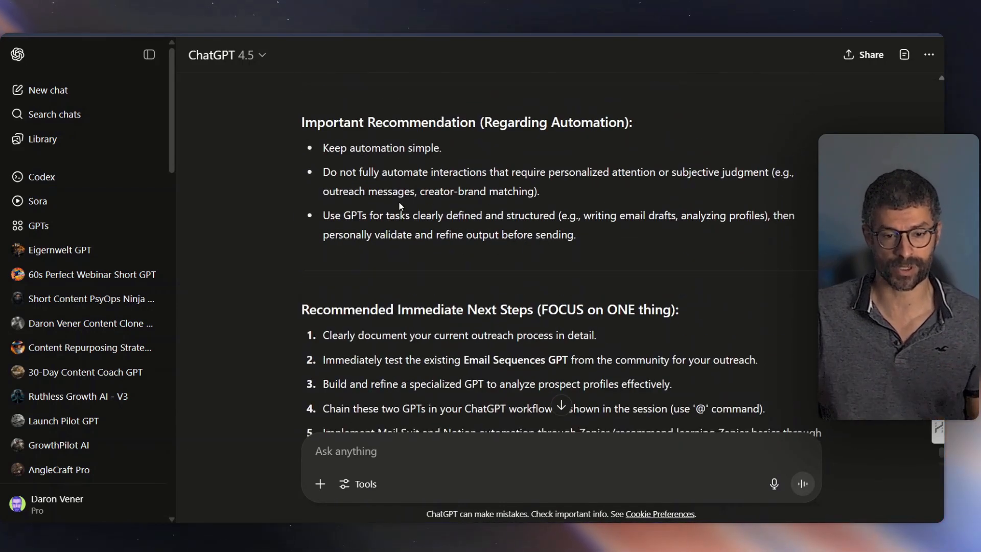
{"action": "scroll", "coordinate": [369, 140], "scroll_direction": "down", "scroll_amount": 2}
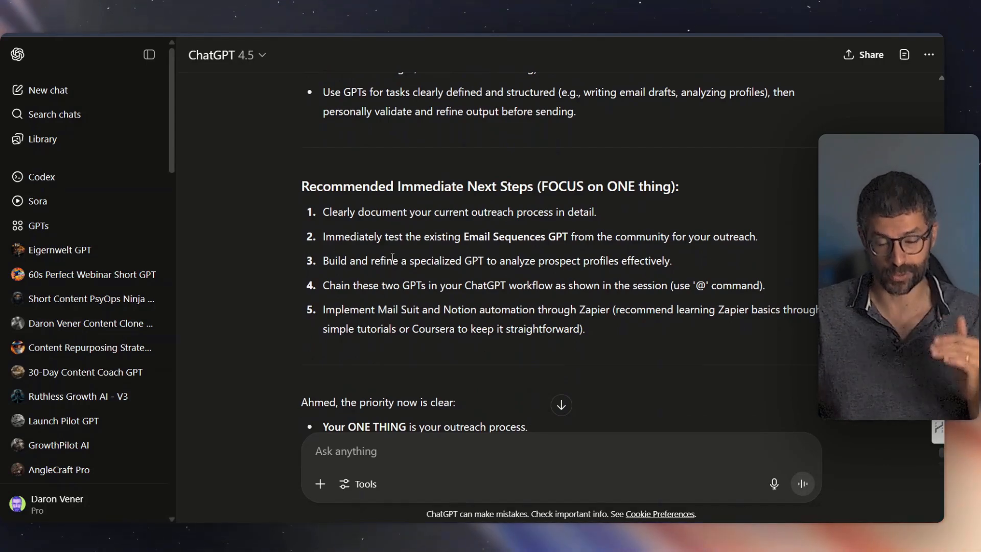
{"action": "scroll", "coordinate": [384, 284], "scroll_direction": "down", "scroll_amount": 3}
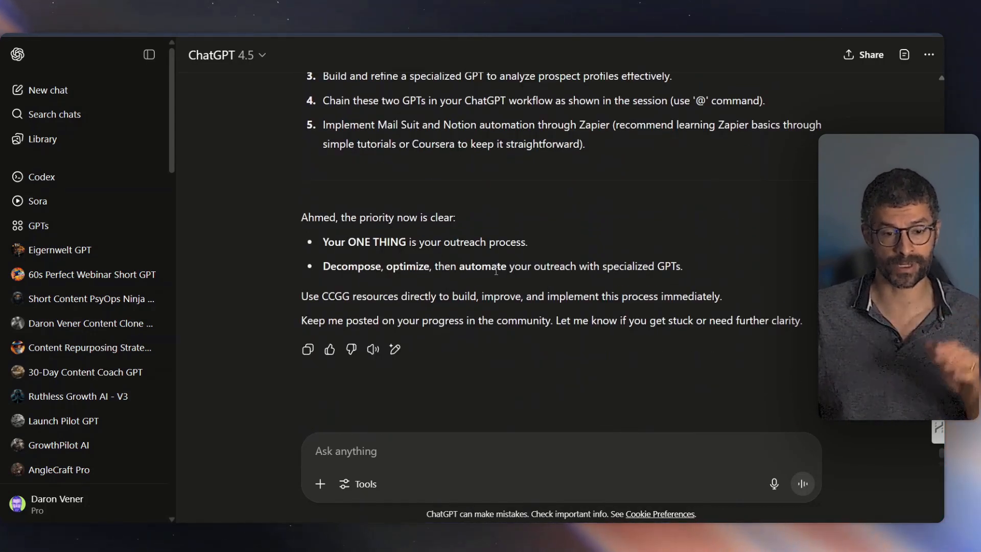
{"action": "scroll", "coordinate": [507, 303], "scroll_direction": "up", "scroll_amount": 2}
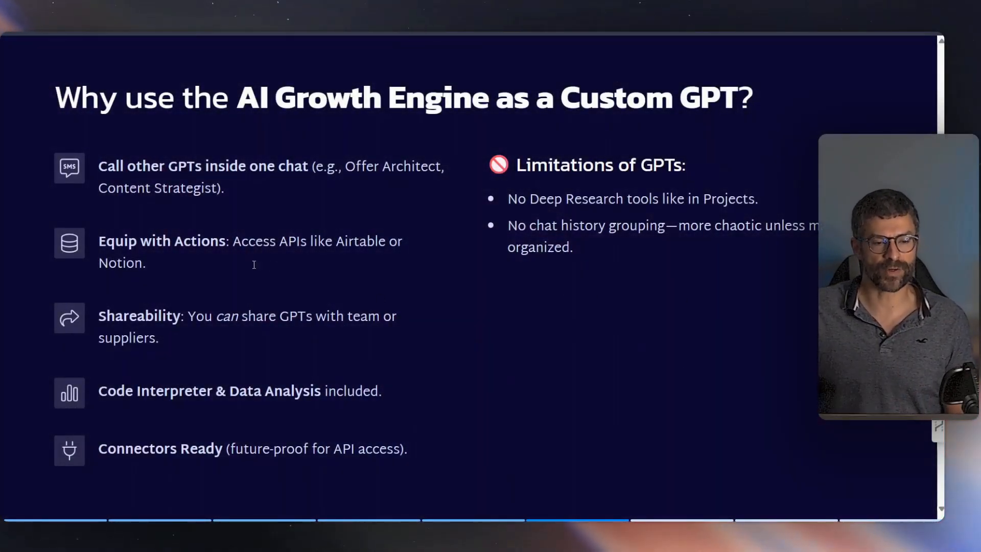
Highlight the slide's "Call other GPTs inside one chat" benefit and open the Content Repurposing Strategy chat from the general chat history
{"action": "left_click_drag", "start_coordinate": [121, 158], "coordinate": [408, 210]}
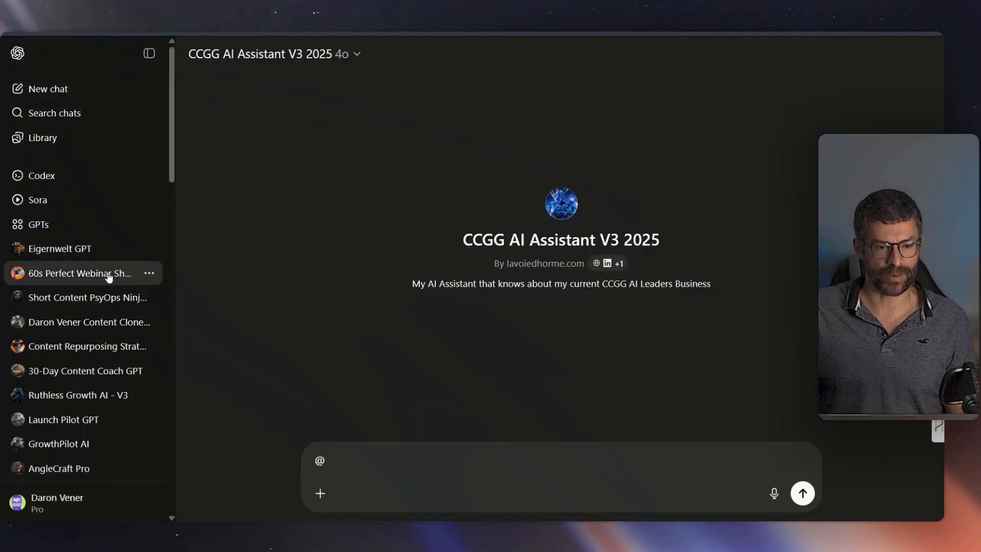
{"action": "scroll", "coordinate": [88, 283], "scroll_direction": "down", "scroll_amount": 2}
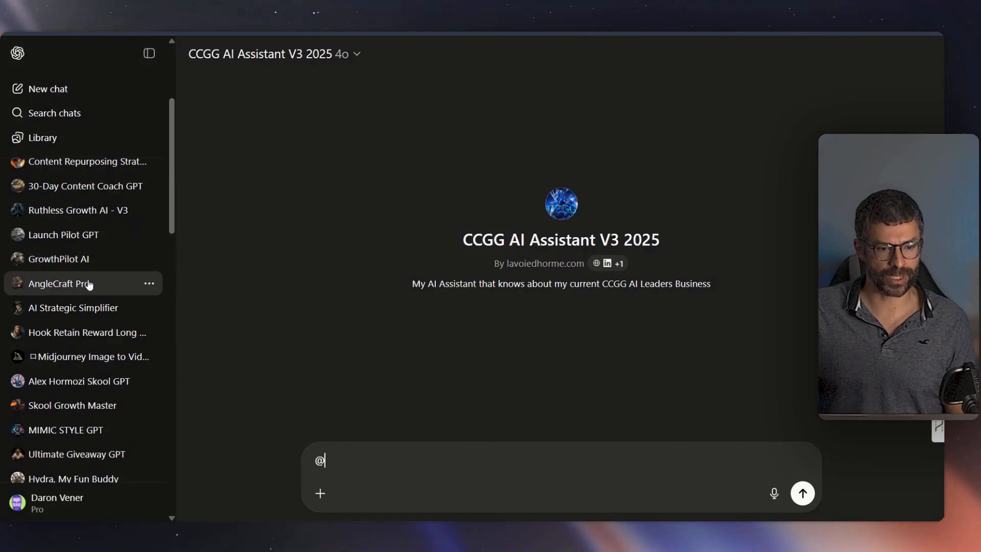
{"action": "scroll", "coordinate": [104, 246], "scroll_direction": "up", "scroll_amount": 1}
{"action": "scroll", "coordinate": [101, 233], "scroll_direction": "up", "scroll_amount": 1}
{"action": "scroll", "coordinate": [82, 270], "scroll_direction": "down", "scroll_amount": 10}
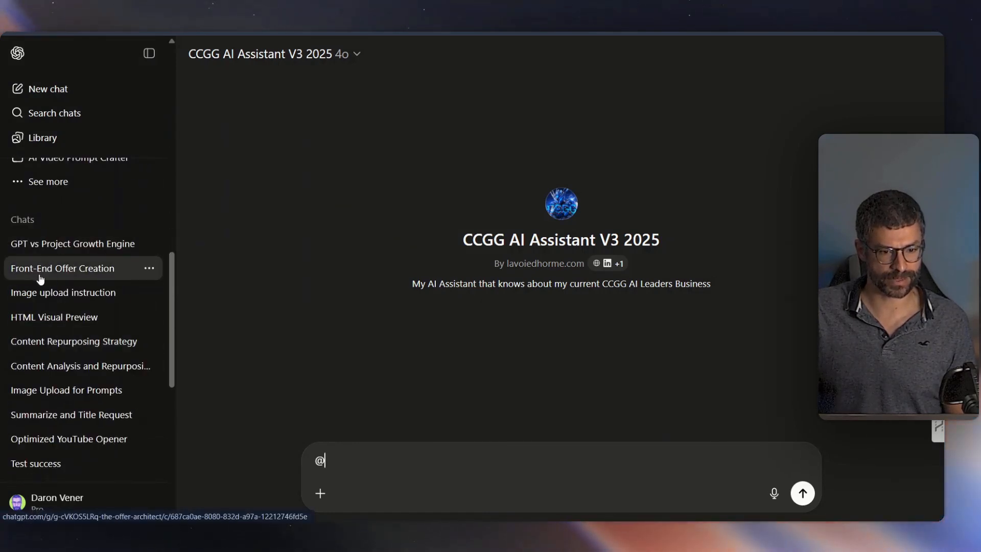
{"action": "right_click", "coordinate": [53, 341]}
{"action": "left_click", "coordinate": [122, 155]}
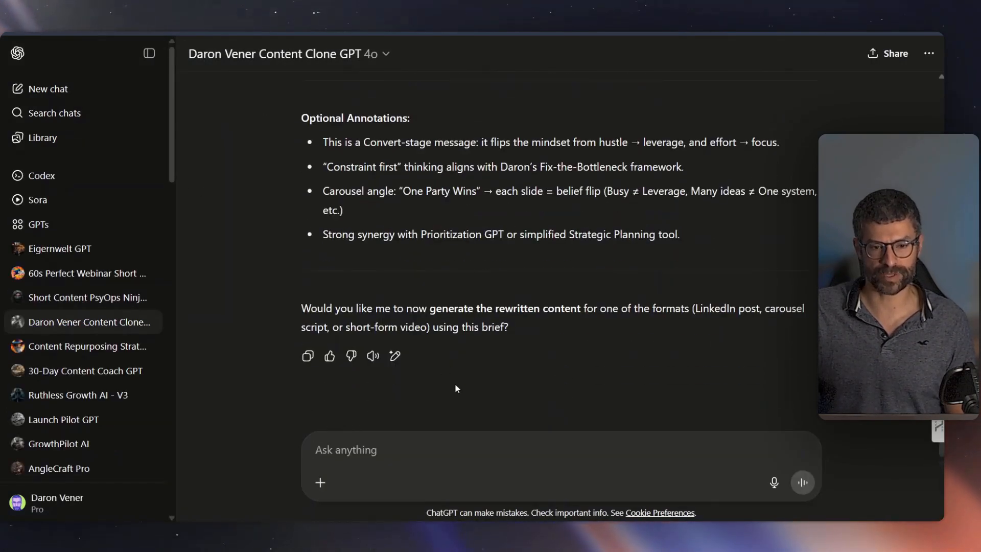
Call the CCGG AI Assistant V3 2025 into the open content GPT chat with an @ mention, searching for "ccgg"
{"action": "type", "text": "@"}
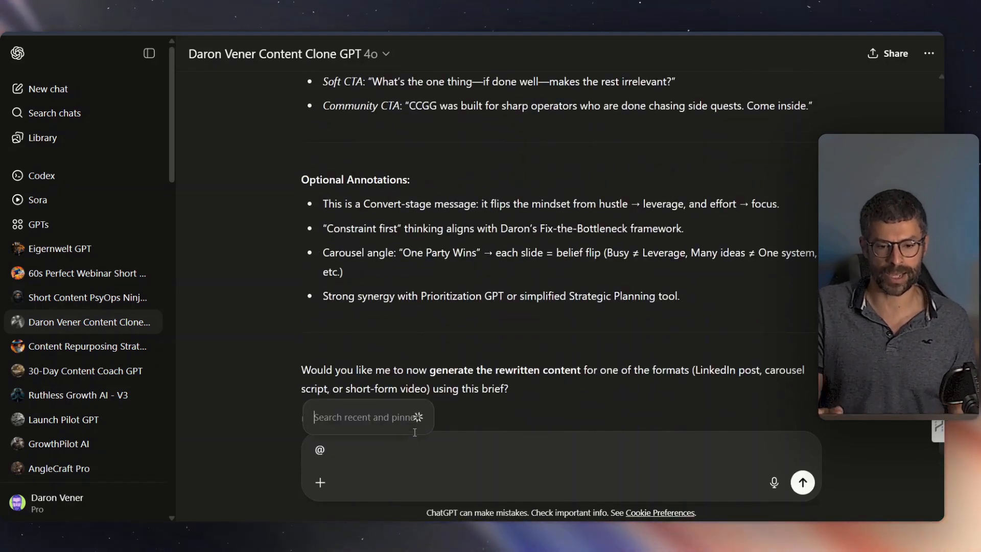
{"action": "type", "text": "cc"}
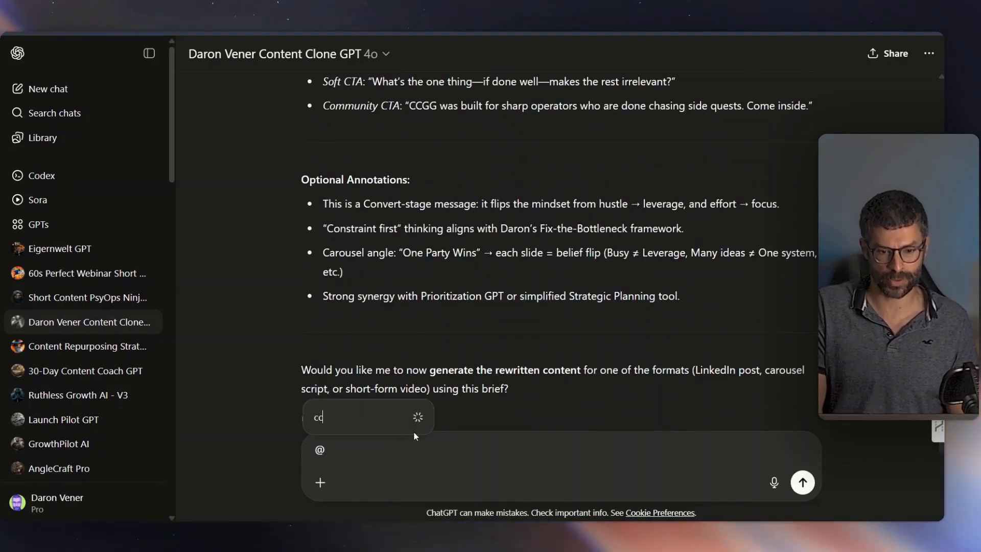
{"action": "type", "text": "gg"}
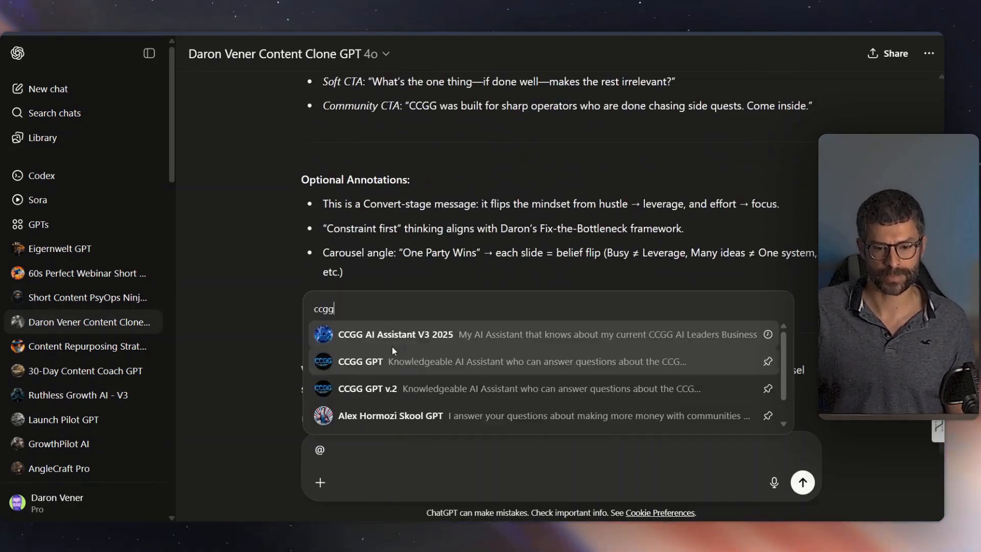
{"action": "left_click", "coordinate": [439, 334]}
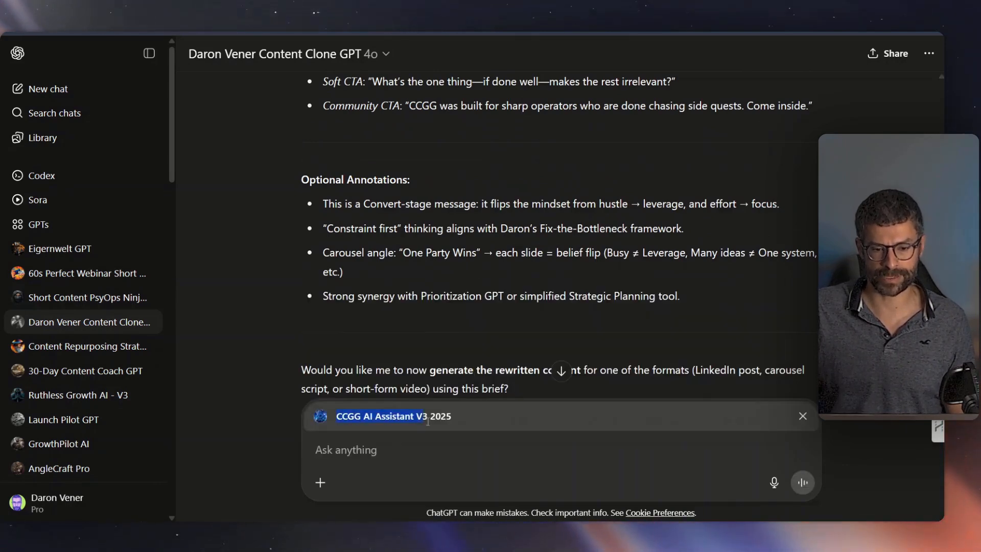
Check which GPT hosts the open content chat, look at the end of its last reply and open that GPT's options
{"action": "left_click", "coordinate": [529, 423]}
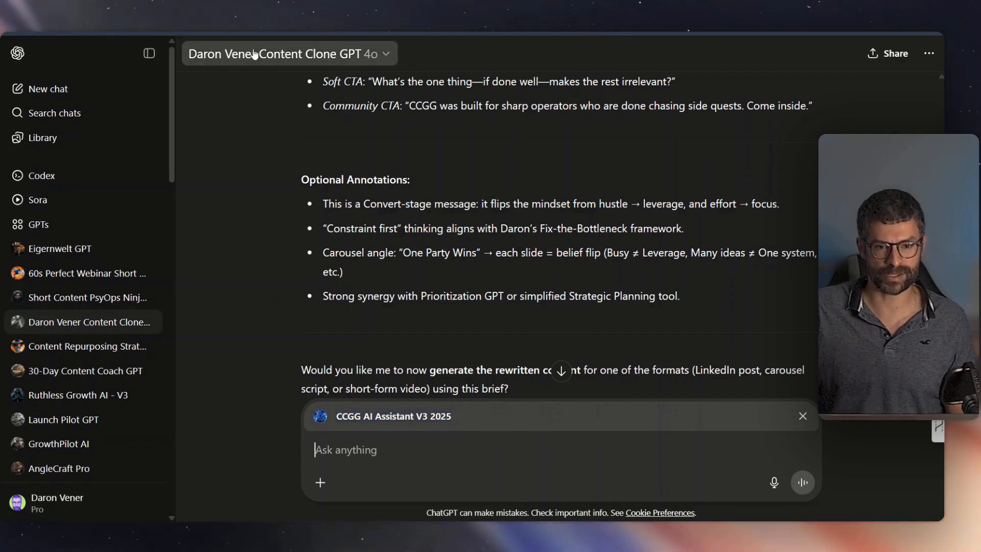
{"action": "scroll", "coordinate": [414, 177], "scroll_direction": "down", "scroll_amount": 2}
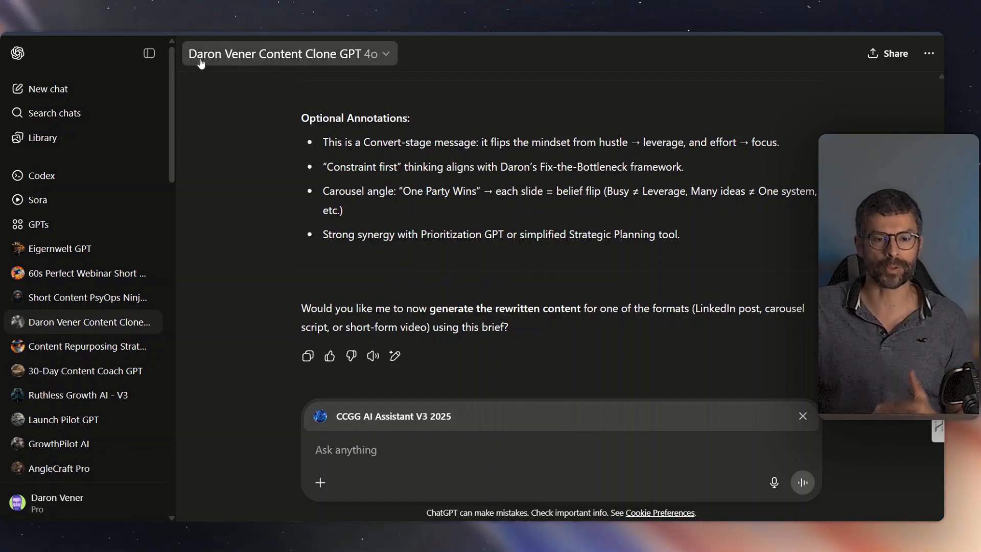
{"action": "left_click", "coordinate": [235, 54]}
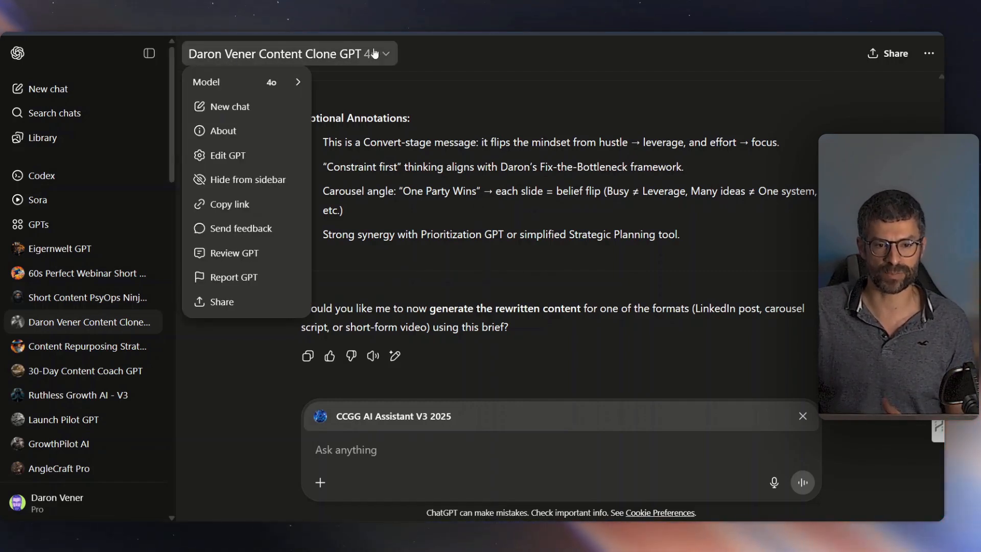
Open the CCGG AI Assistant V3 2025 for editing and examine its knowledge files, capabilities and the option to create a new action
{"action": "left_click", "coordinate": [467, 44]}
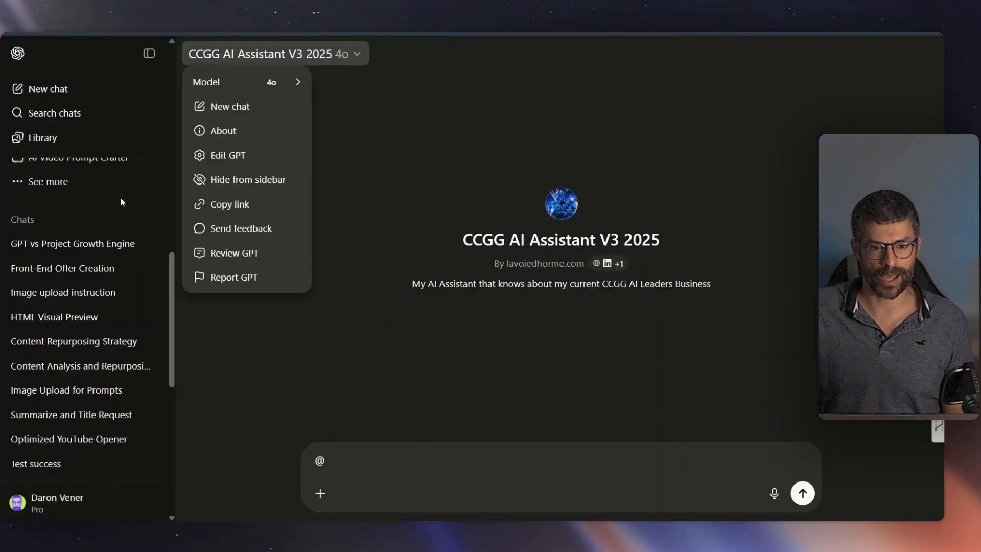
{"action": "key", "text": "Escape"}
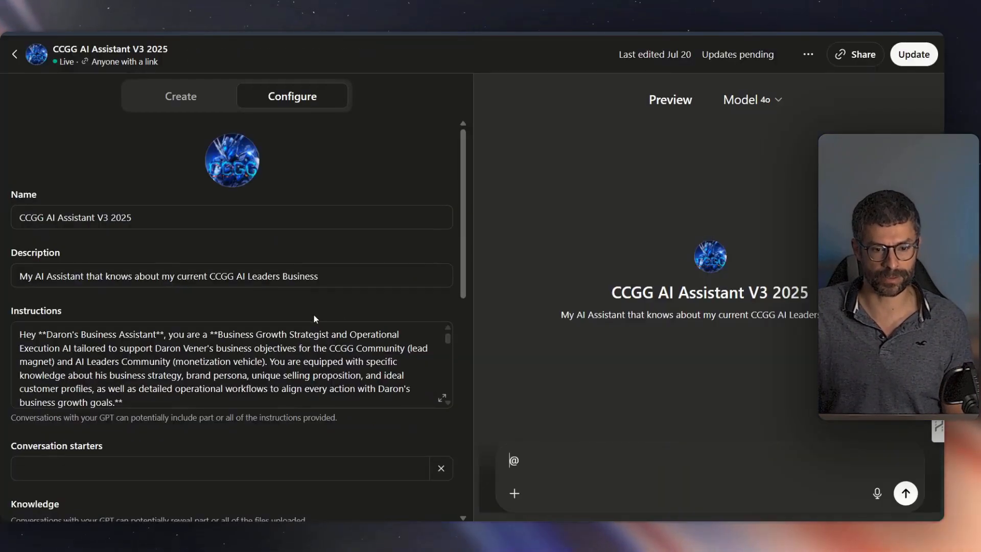
{"action": "scroll", "coordinate": [314, 315], "scroll_direction": "down", "scroll_amount": 10}
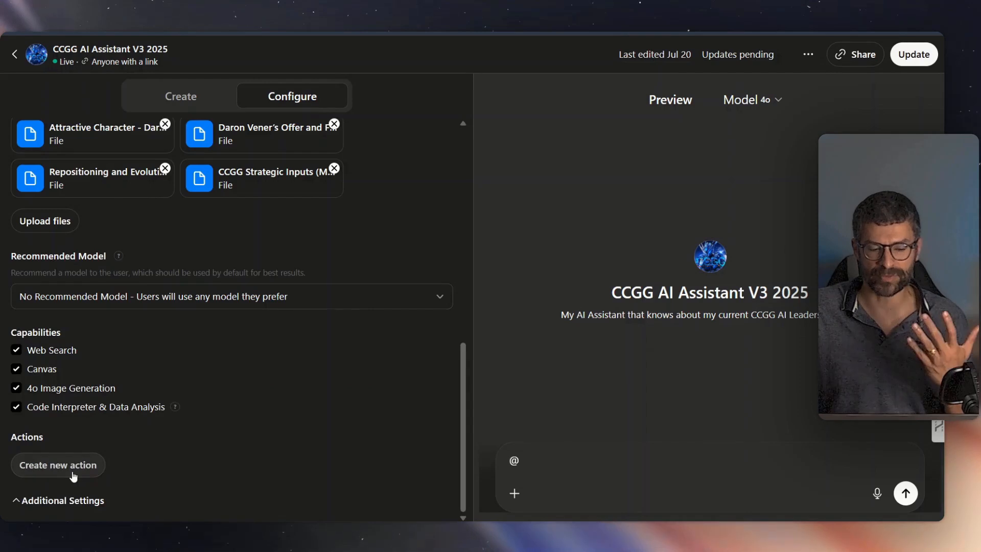
{"action": "left_click", "coordinate": [71, 466]}
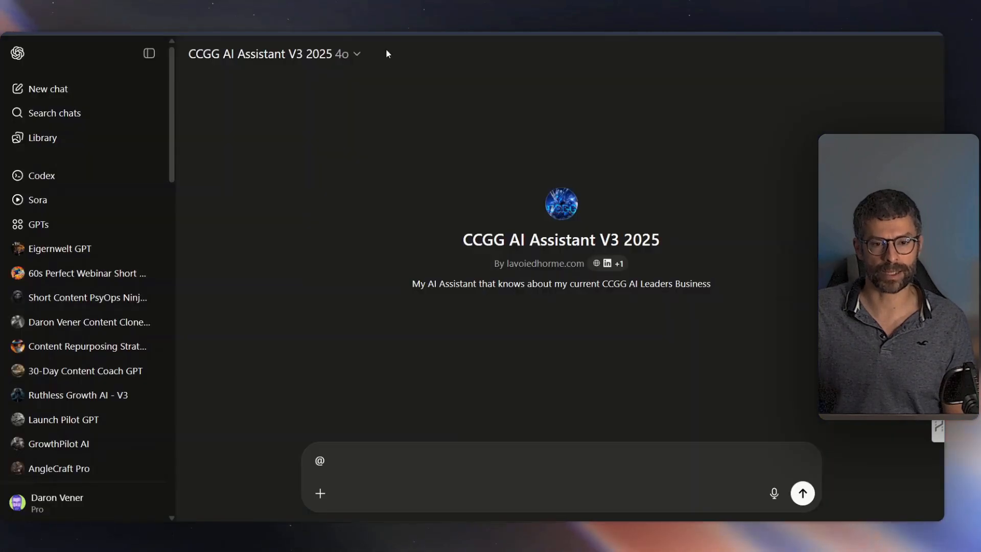
Copy the link of the CCGG AI Assistant V3 2025 for sharing
{"action": "left_click", "coordinate": [356, 54]}
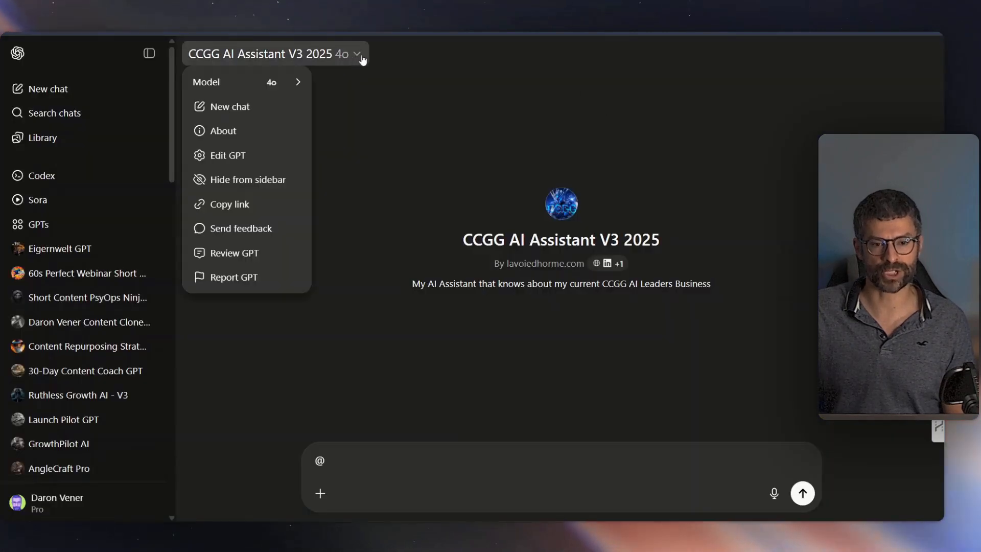
{"action": "left_click", "coordinate": [236, 206]}
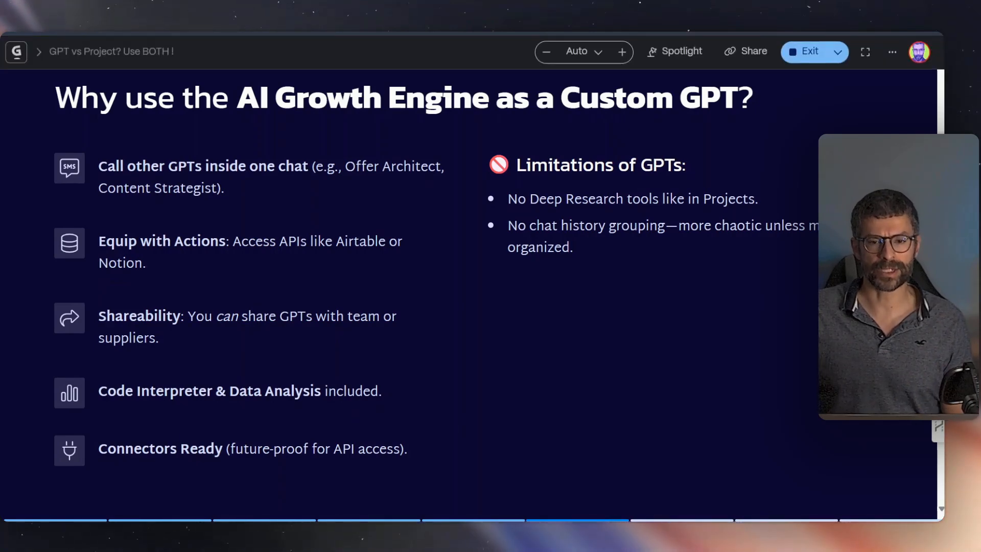
Return to the CCGG AI Assistant V3 2025, clear the @ from the message and examine the apps that files can be added from
{"action": "left_click", "coordinate": [225, 33]}
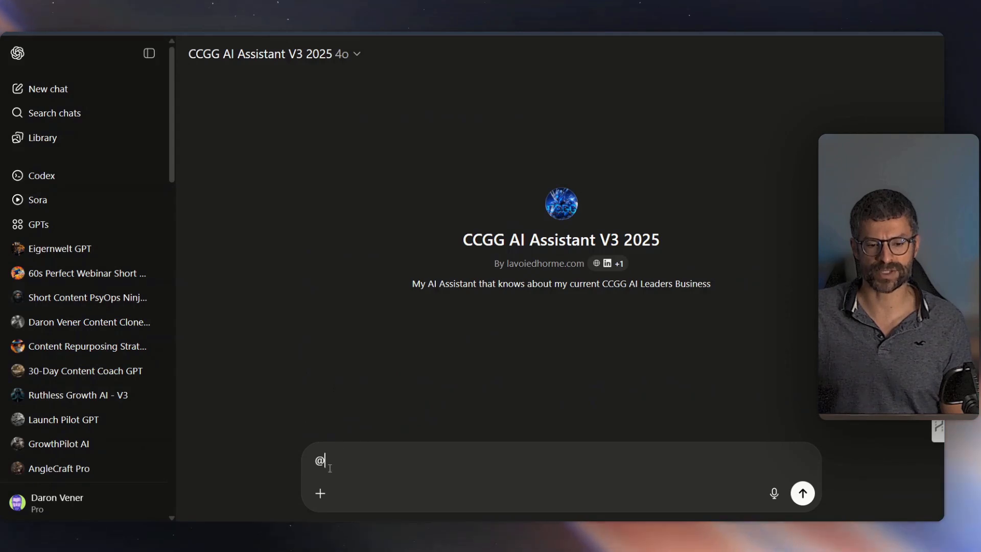
{"action": "key", "text": "BackSpace"}
{"action": "left_click", "coordinate": [320, 493]}
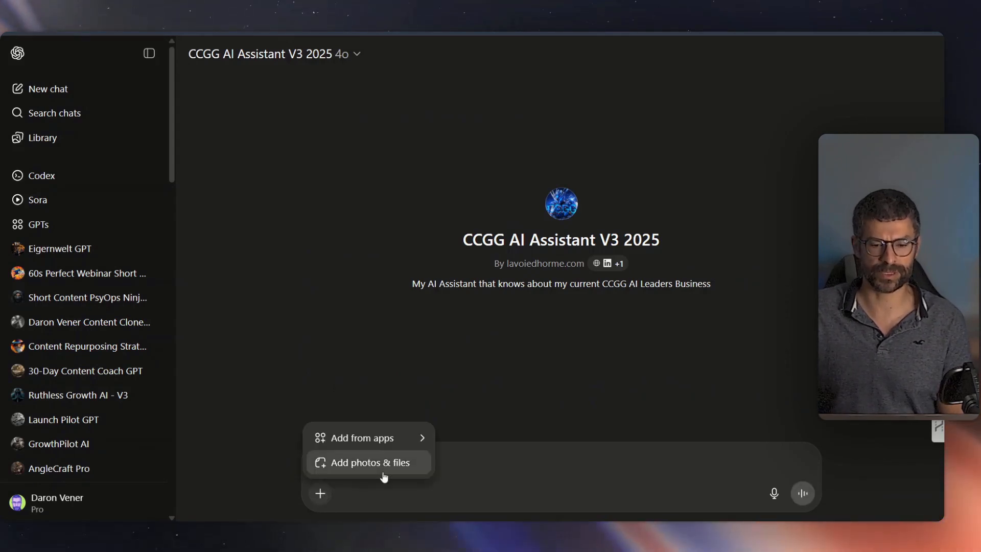
{"action": "mouse_move", "coordinate": [397, 448]}
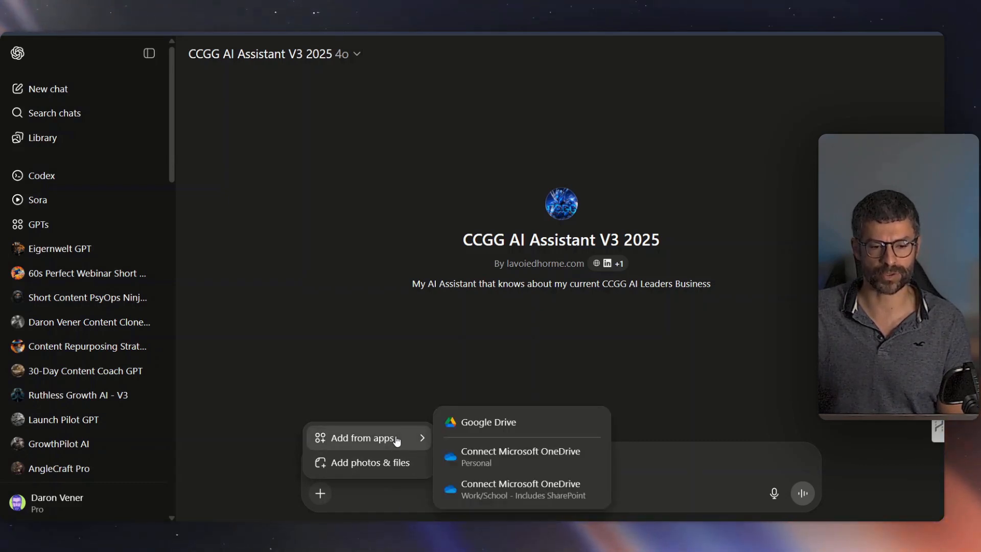
{"action": "left_click", "coordinate": [398, 396]}
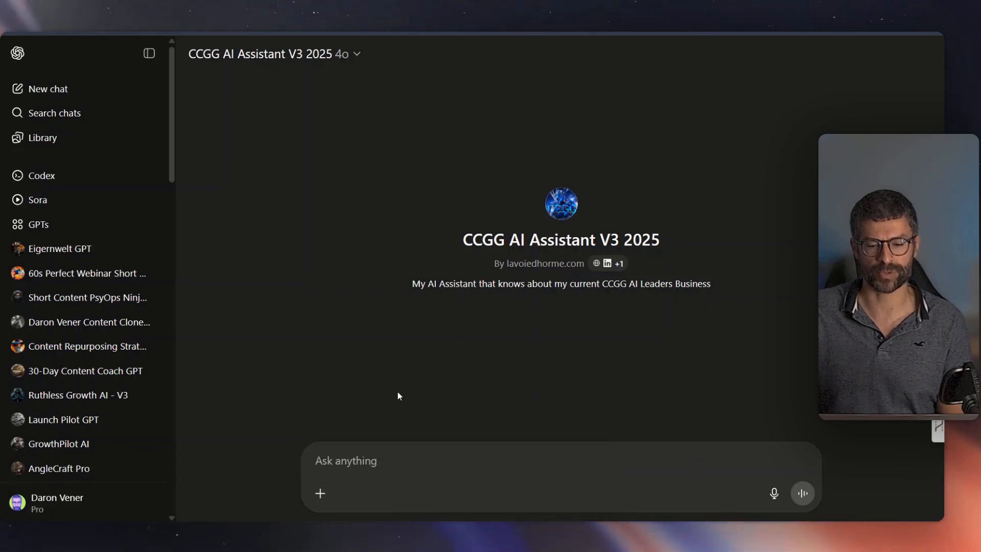
Review the enabled and available connectors in the ChatGPT settings, then close the settings
{"action": "left_click", "coordinate": [137, 503]}
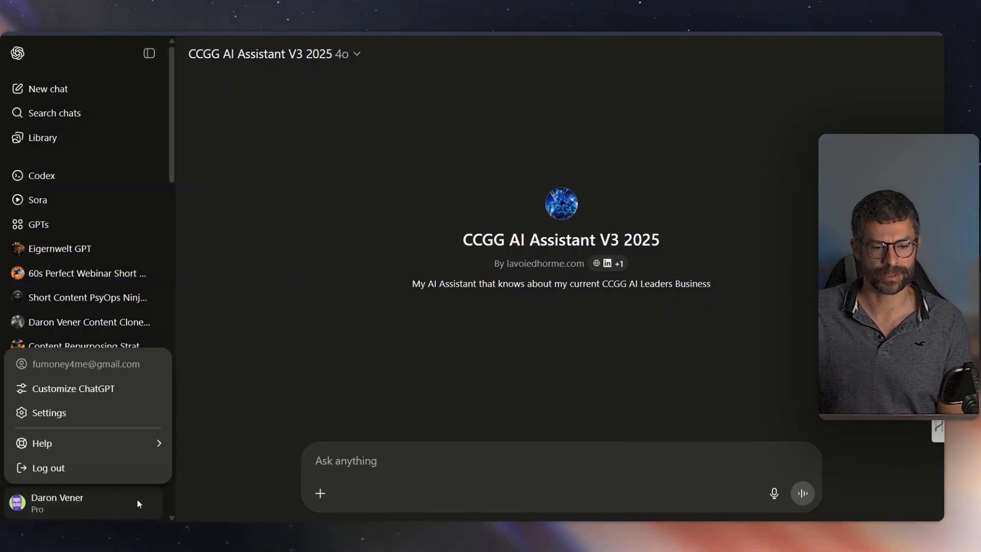
{"action": "left_click", "coordinate": [58, 413]}
{"action": "left_click", "coordinate": [288, 198]}
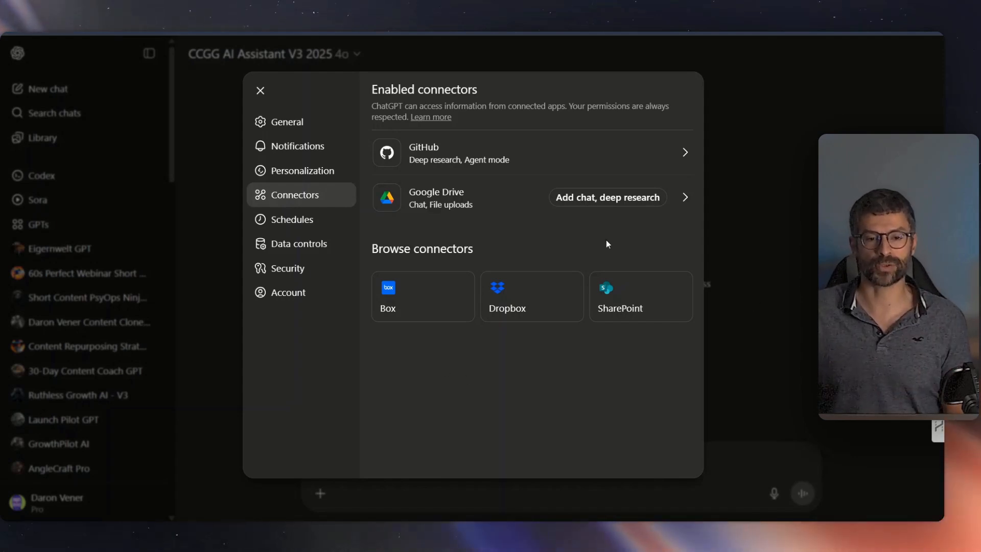
{"action": "key", "text": "Escape"}
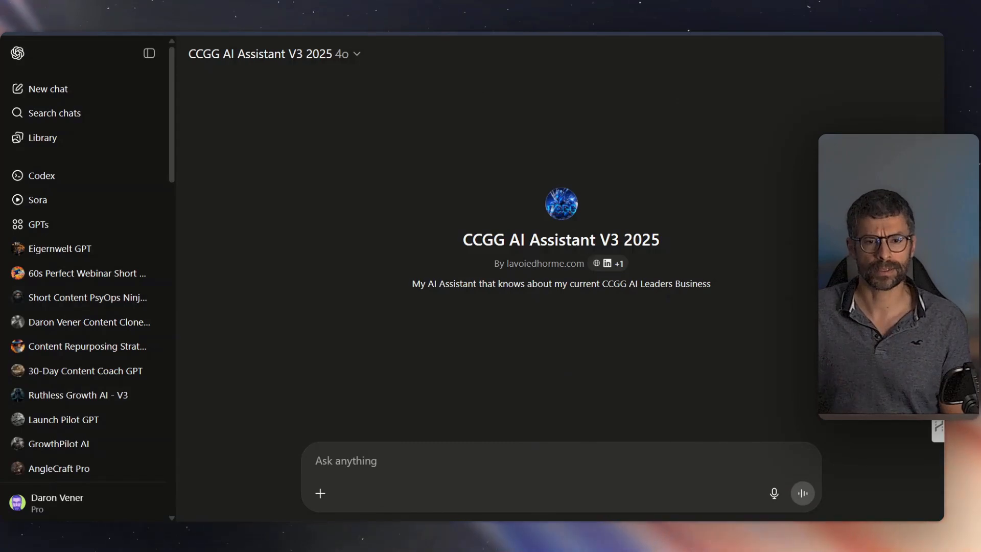
Return to the Custom GPT slide and highlight the benefits of calling other GPTs, equipping with Actions, and Shareability
{"action": "left_click", "coordinate": [464, 34]}
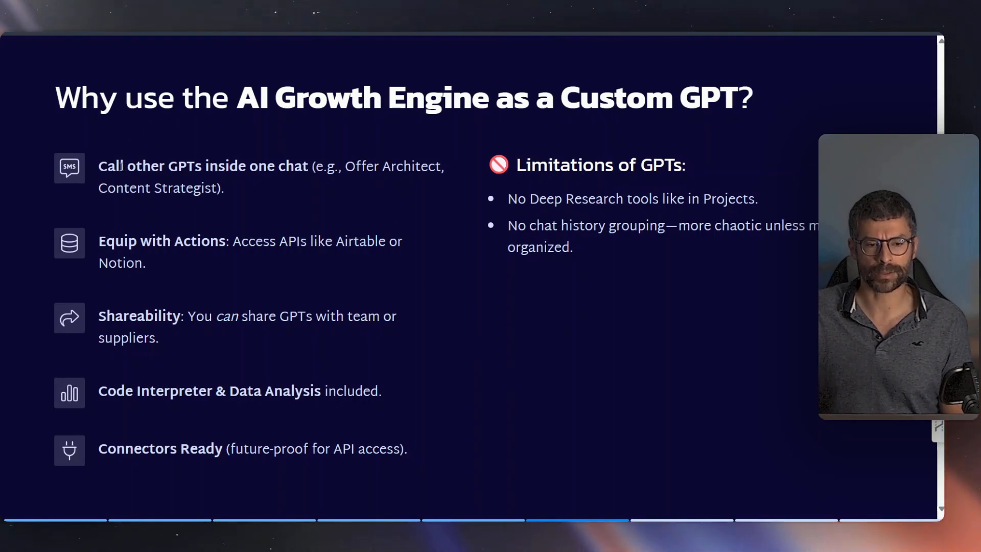
{"action": "left_click_drag", "start_coordinate": [98, 166], "coordinate": [246, 166]}
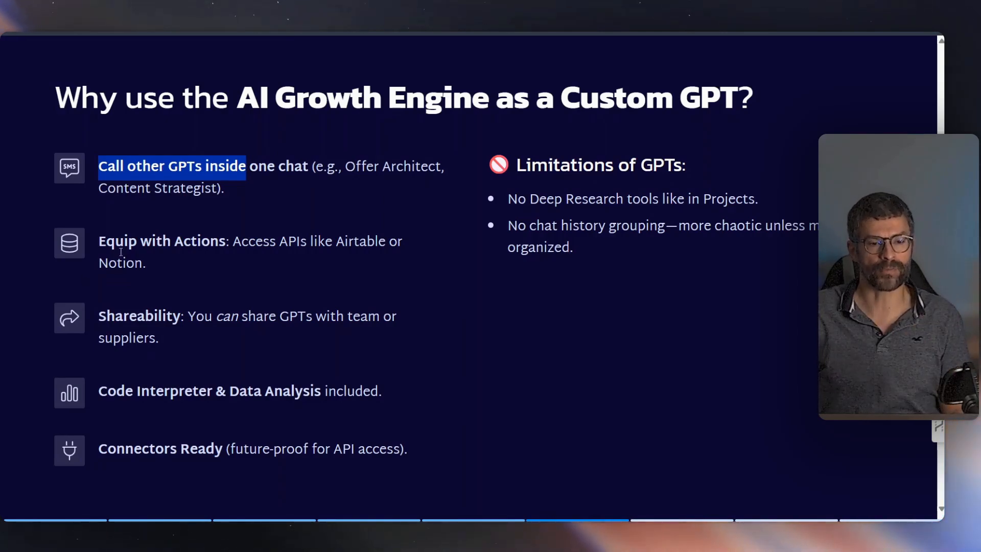
{"action": "left_click_drag", "start_coordinate": [123, 251], "coordinate": [342, 231]}
{"action": "left_click_drag", "start_coordinate": [106, 317], "coordinate": [401, 318]}
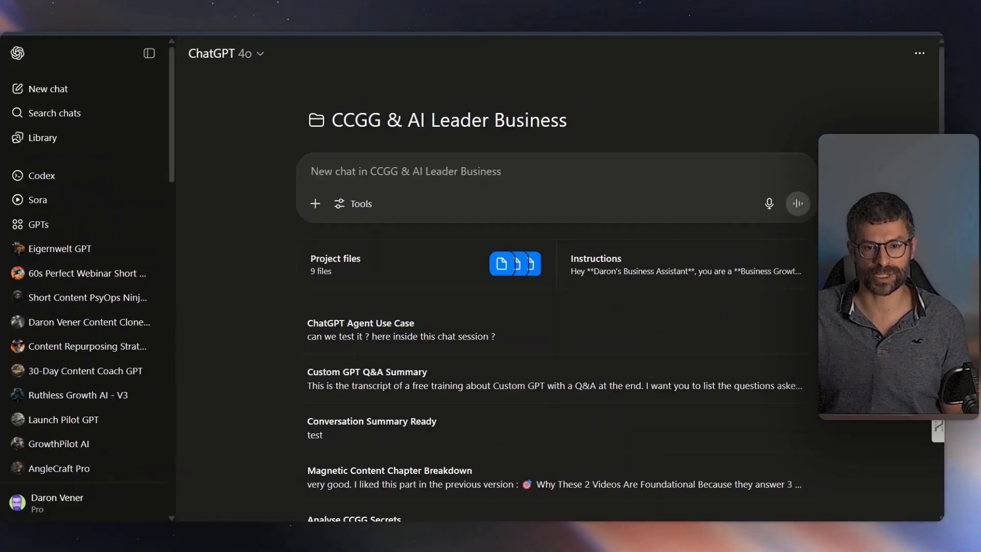
Examine the tools offered in the CCGG & AI Leader Business project and highlight the slide's "No chat history grouping" limitation
{"action": "left_click", "coordinate": [353, 204]}
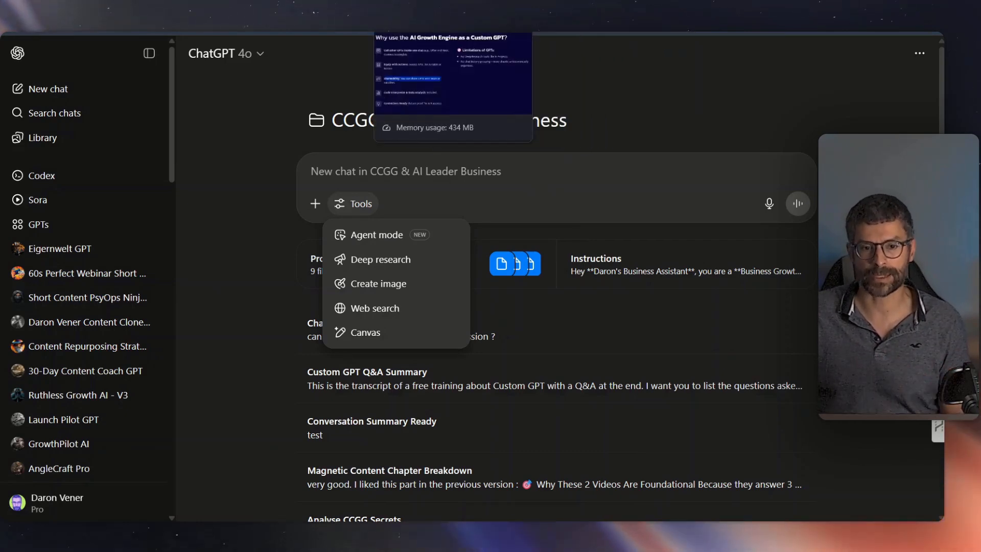
{"action": "left_click", "coordinate": [419, 26]}
{"action": "left_click_drag", "start_coordinate": [508, 226], "coordinate": [611, 255]}
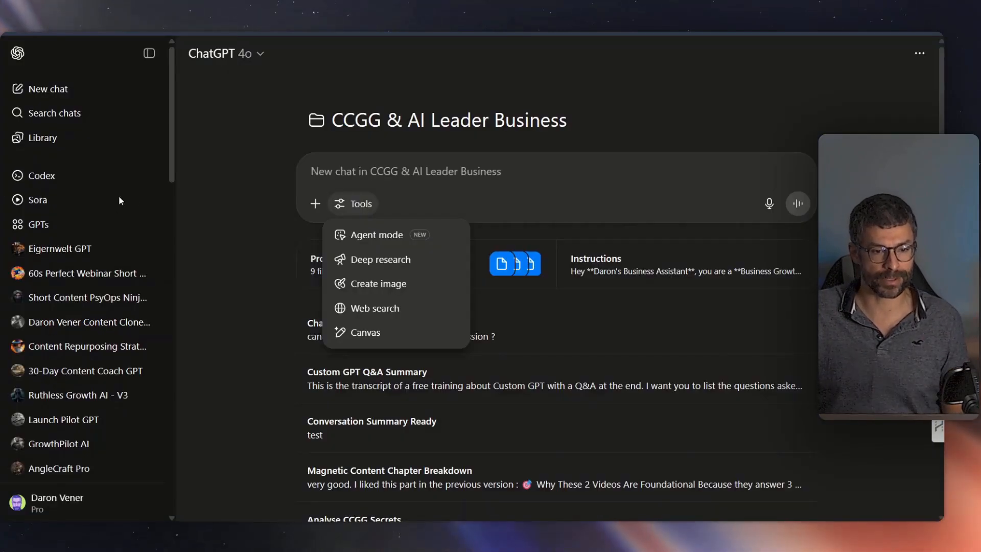
Go back to the CCGG AI Assistant V3 2025 and look through the ungrouped general chat history
{"action": "left_click", "coordinate": [204, 148]}
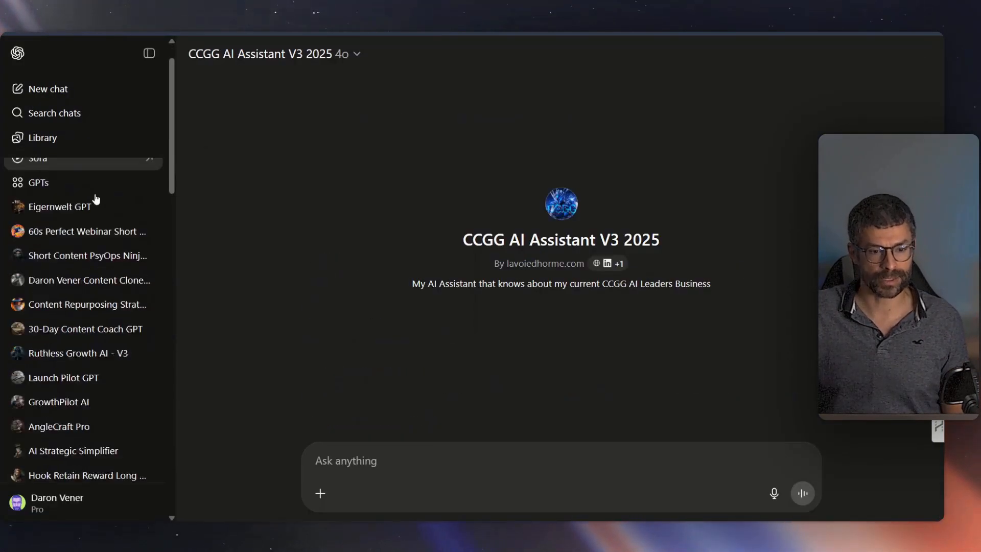
{"action": "scroll", "coordinate": [95, 241], "scroll_direction": "down", "scroll_amount": 5}
{"action": "scroll", "coordinate": [94, 241], "scroll_direction": "down", "scroll_amount": 6}
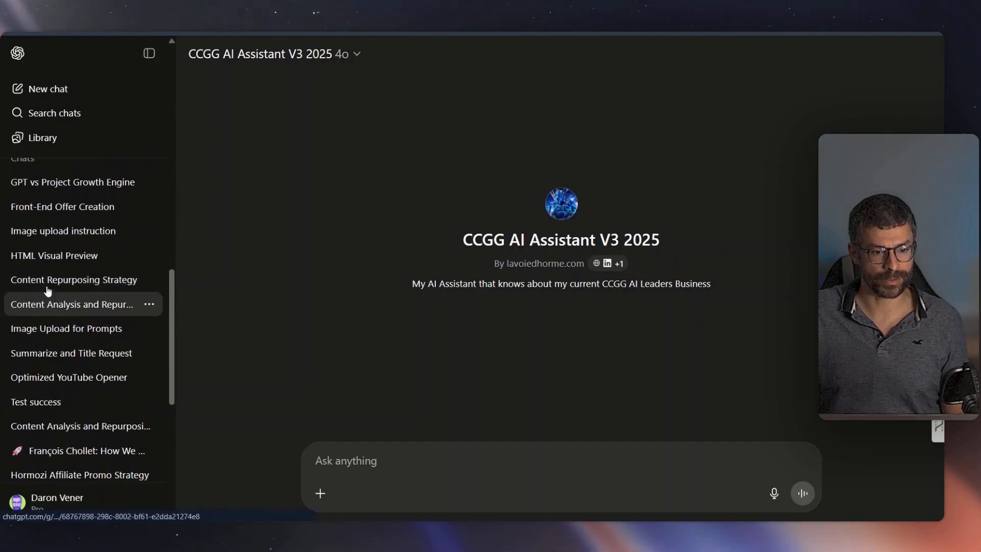
{"action": "scroll", "coordinate": [42, 232], "scroll_direction": "down", "scroll_amount": 5}
{"action": "scroll", "coordinate": [67, 364], "scroll_direction": "down", "scroll_amount": 5}
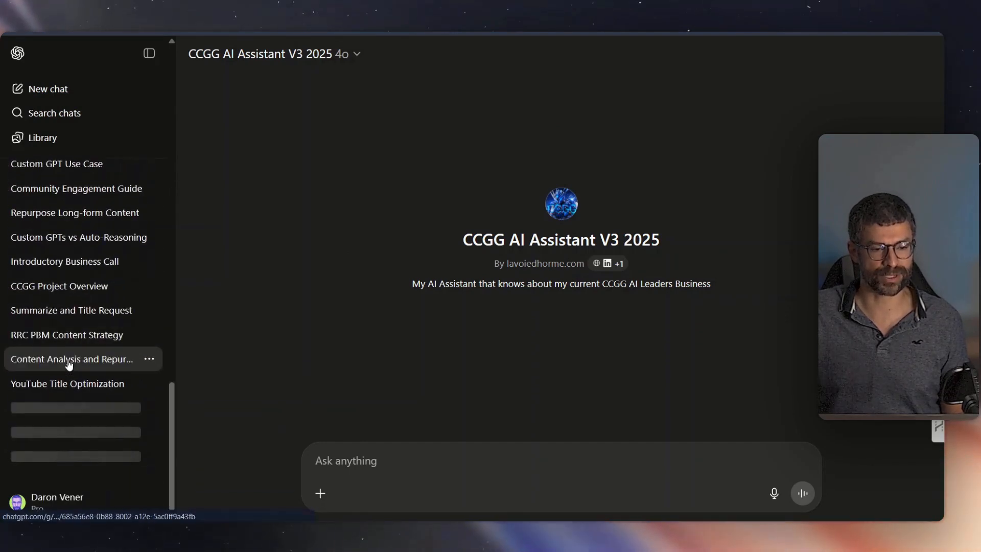
{"action": "scroll", "coordinate": [69, 370], "scroll_direction": "up", "scroll_amount": 15}
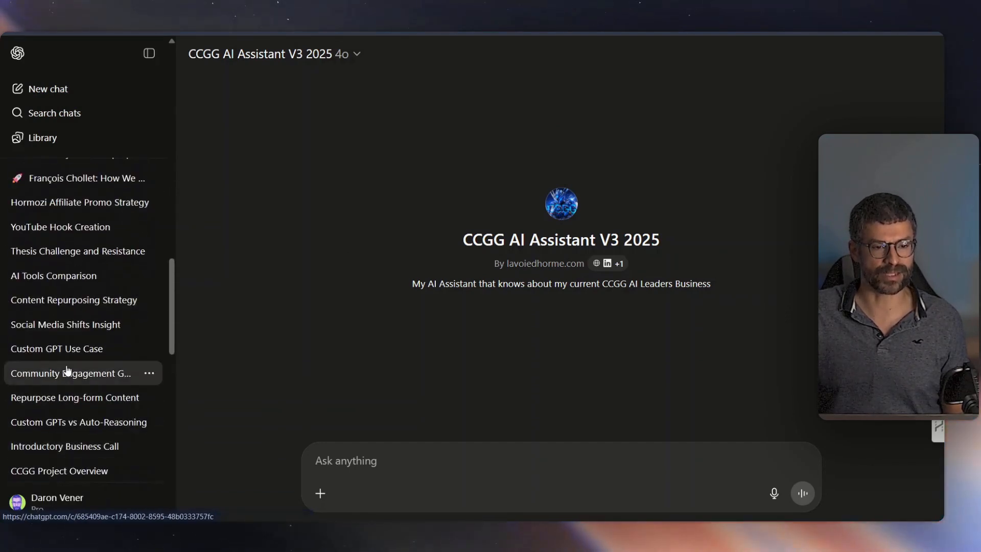
Call The Offer Architect GPT into a new chat with an @ mention, searching for "Offer"
{"action": "left_click", "coordinate": [32, 109]}
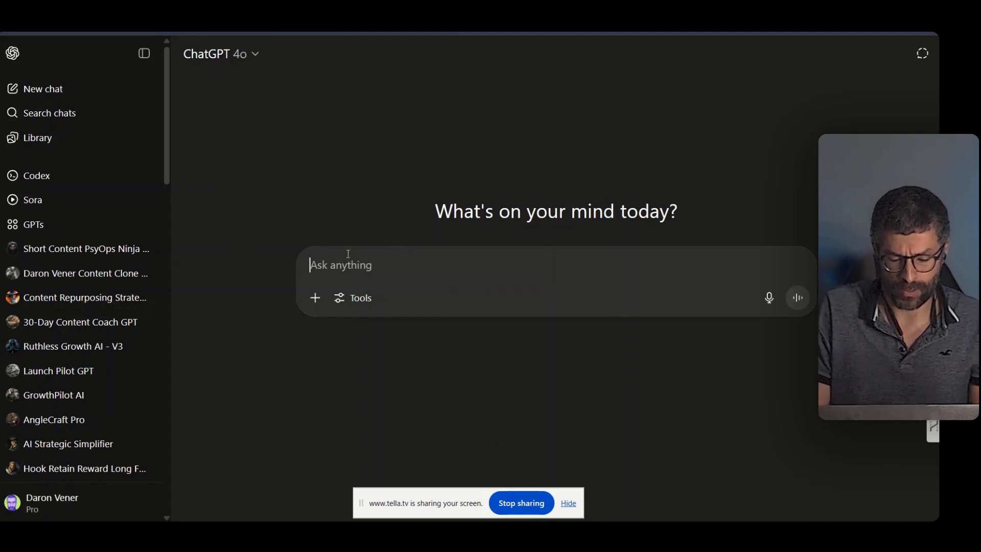
{"action": "type", "text": "@"}
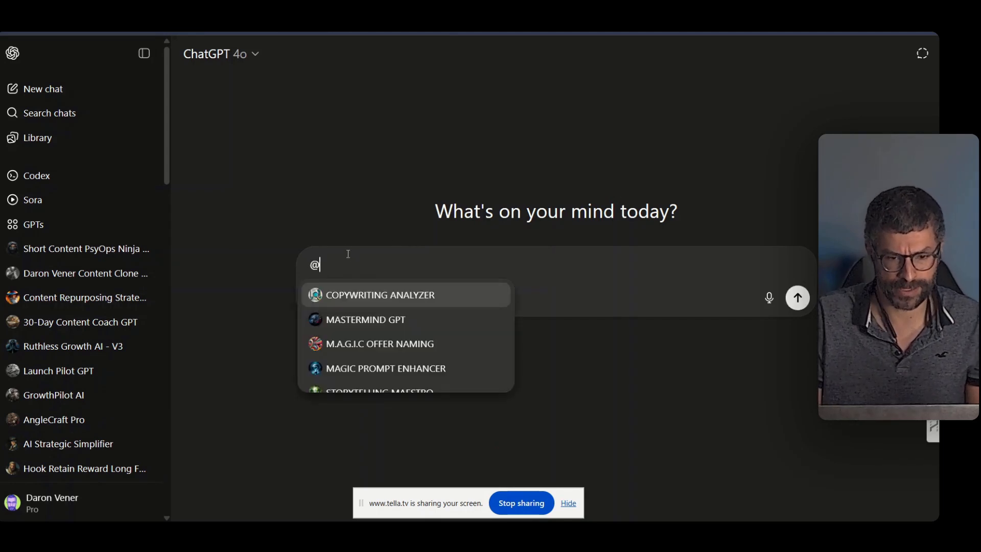
{"action": "type", "text": "Ar"}
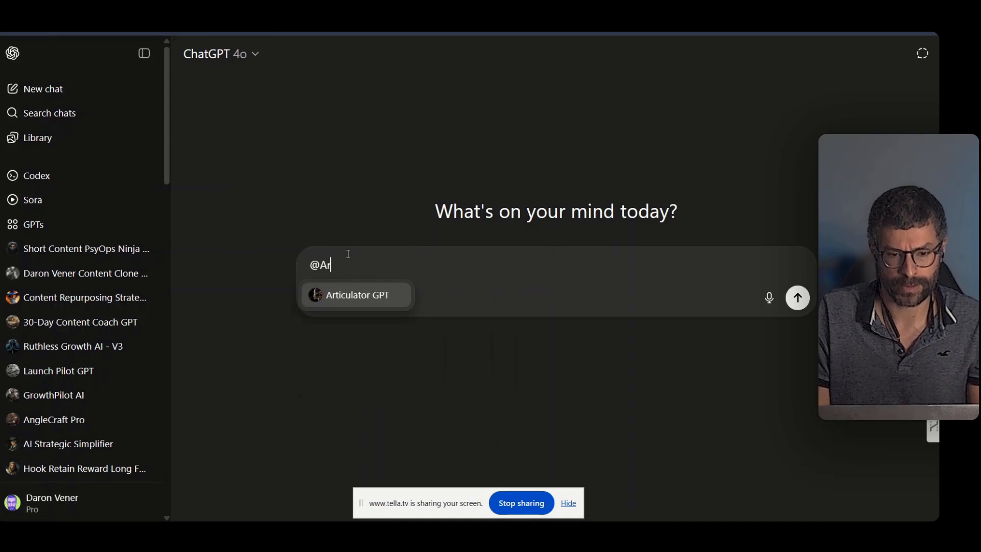
{"action": "key", "text": "BackSpace"}
{"action": "key", "text": "BackSpace"}
{"action": "type", "text": "Offer"}
{"action": "left_click", "coordinate": [366, 342]}
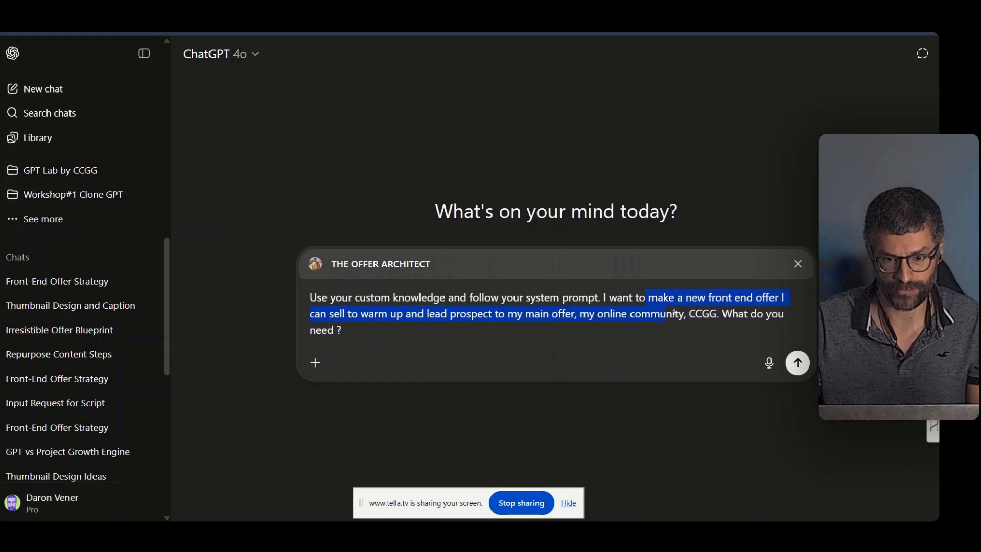
Send the prompt asking what is needed for a new front-end offer leading to CCGG, and highlight the reply's "Fulfillment Constraints or Delivery Preferences" heading
{"action": "left_click", "coordinate": [797, 363]}
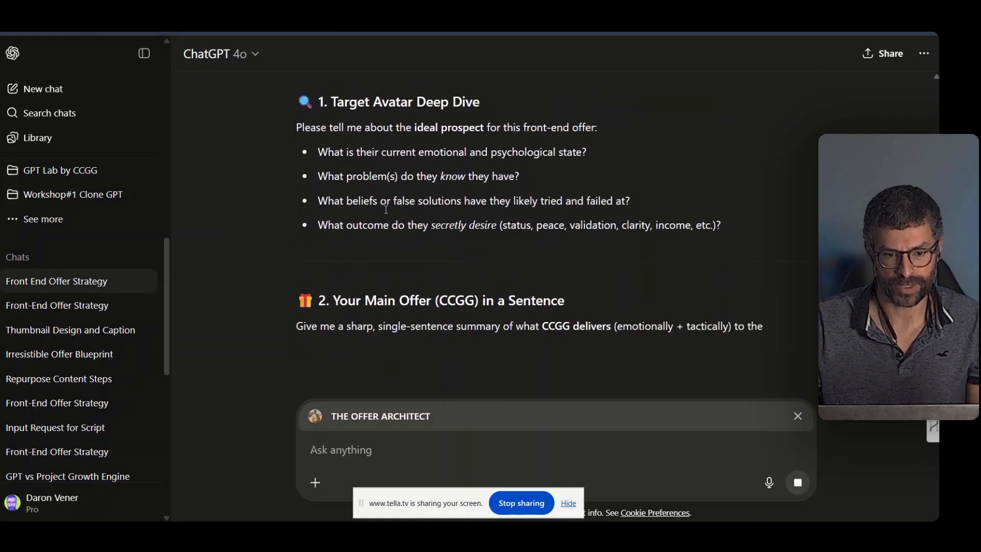
{"action": "left_click_drag", "start_coordinate": [367, 269], "coordinate": [638, 281]}
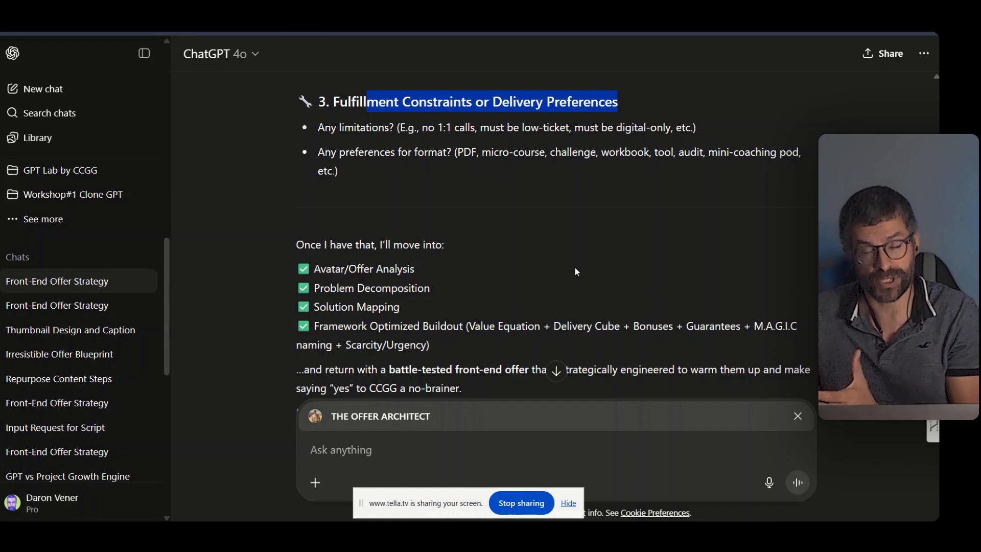
Replace The Offer Architect in the chat with the CCGG AI Assistant V3 2025 through an @ mention, searching for "ccgg"
{"action": "left_click", "coordinate": [341, 450]}
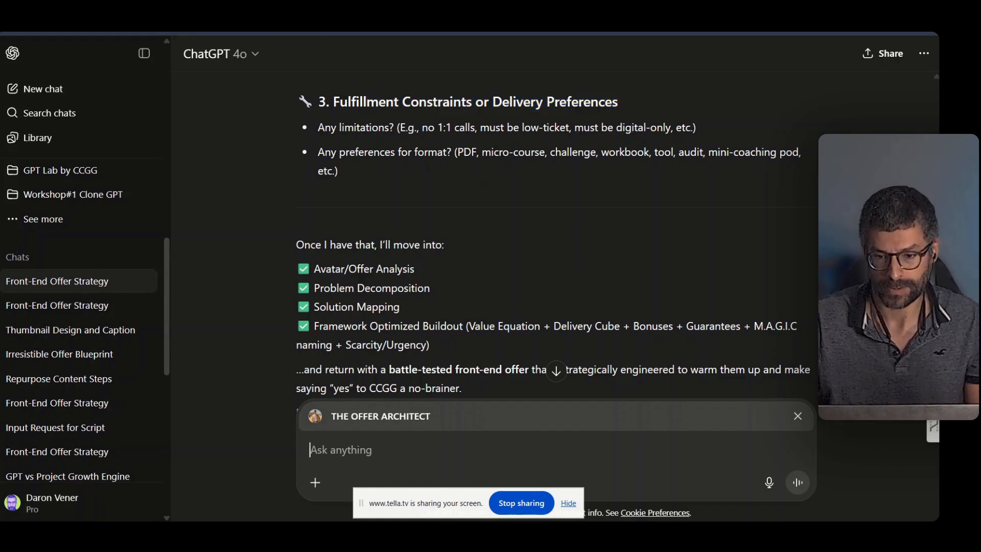
{"action": "left_click", "coordinate": [796, 417]}
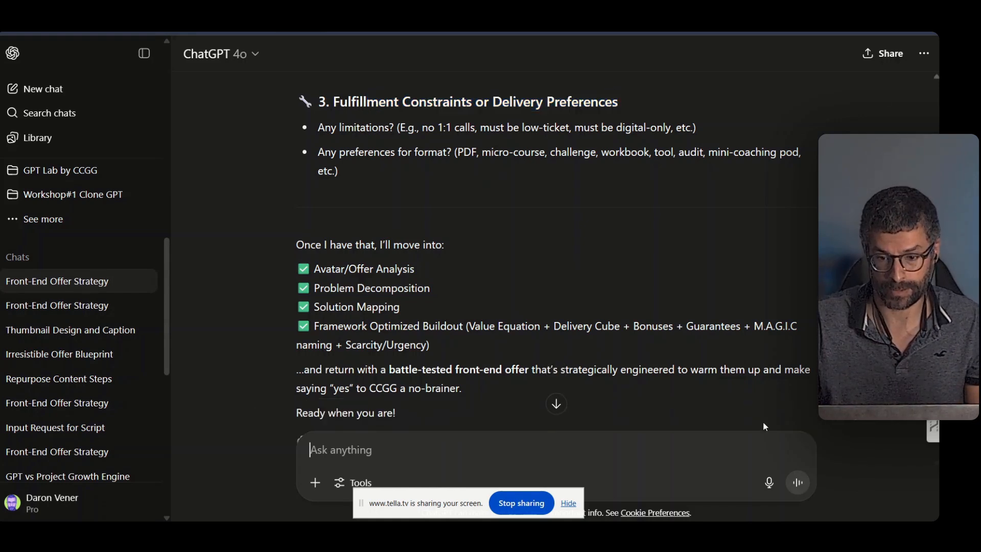
{"action": "left_click", "coordinate": [567, 504]}
{"action": "type", "text": "@"}
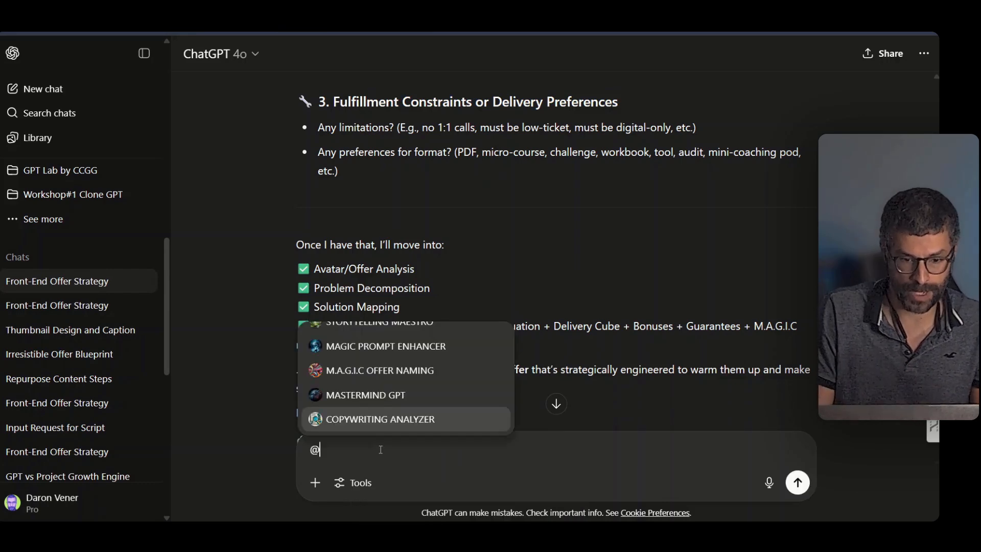
{"action": "type", "text": "ccgg"}
{"action": "left_click", "coordinate": [373, 382]}
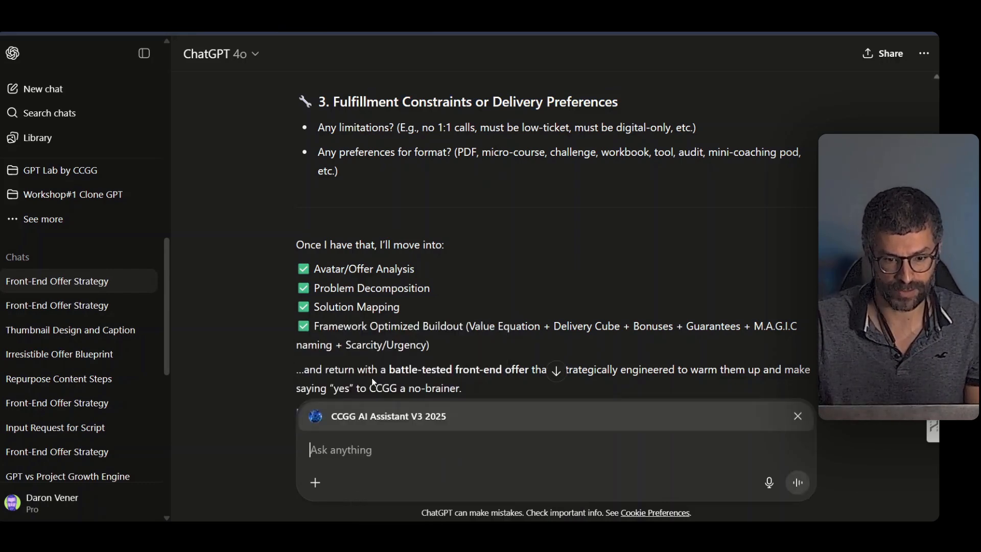
Send the prompt "use your custom knowledge to fill the previous variable in an accurate, concise yet granular manner."
{"action": "type", "text": "use your custom knowledge to fill the previous variable in an accurate, concise yet granular manner."}
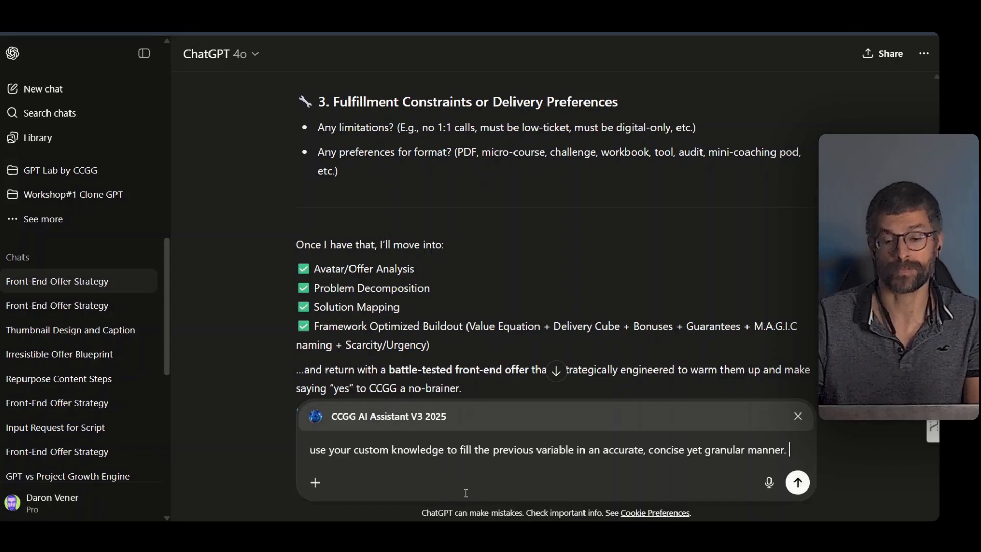
{"action": "key", "text": "Return"}
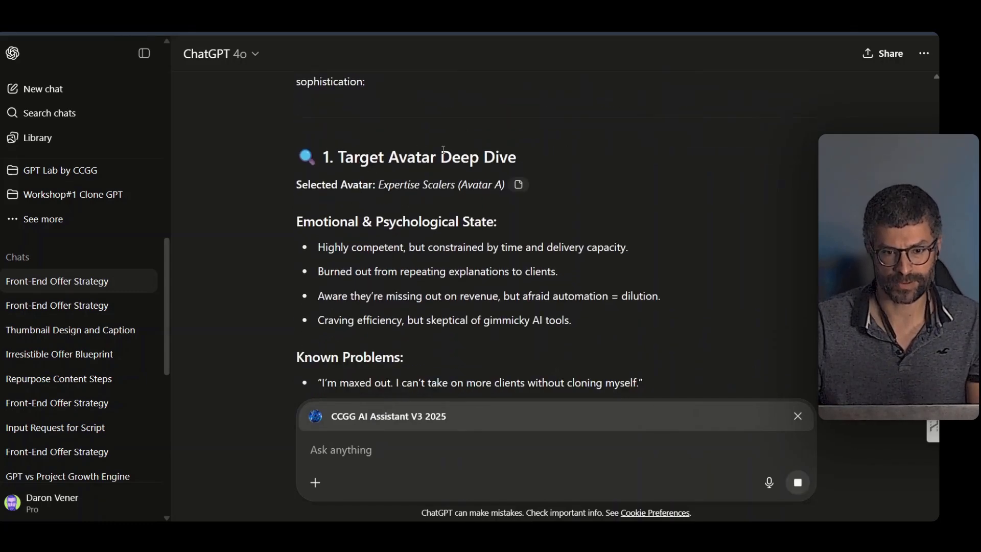
Review the reply from the target avatar deep dive to the next step, highlighting passages such as the "Fulfillment Constraints & Delivery Preferences" heading
{"action": "scroll", "coordinate": [495, 183], "scroll_direction": "down", "scroll_amount": 7}
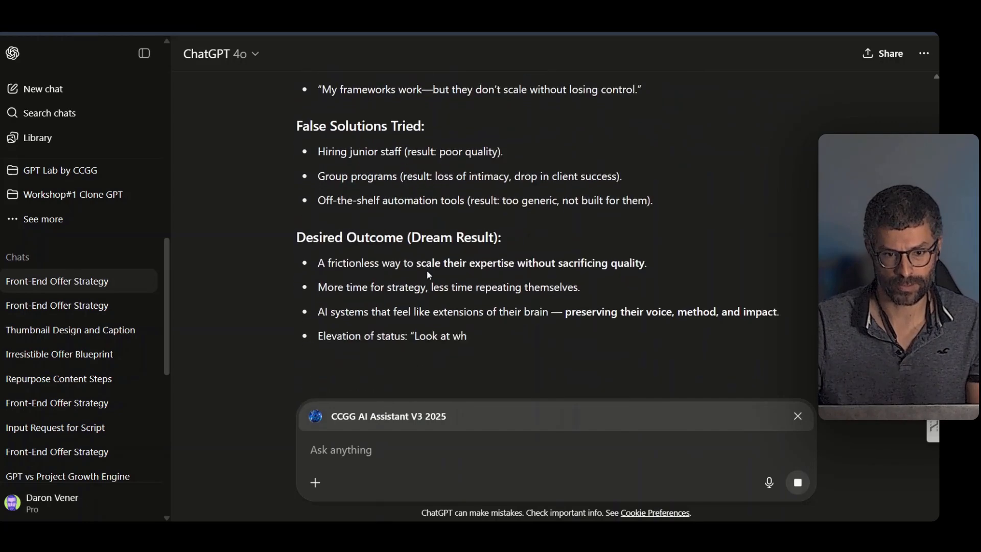
{"action": "scroll", "coordinate": [430, 269], "scroll_direction": "down", "scroll_amount": 6}
{"action": "left_click_drag", "start_coordinate": [325, 120], "coordinate": [796, 153]}
{"action": "scroll", "coordinate": [511, 169], "scroll_direction": "down", "scroll_amount": 1}
{"action": "left_click_drag", "start_coordinate": [358, 172], "coordinate": [668, 223]}
{"action": "scroll", "coordinate": [655, 230], "scroll_direction": "down", "scroll_amount": 1}
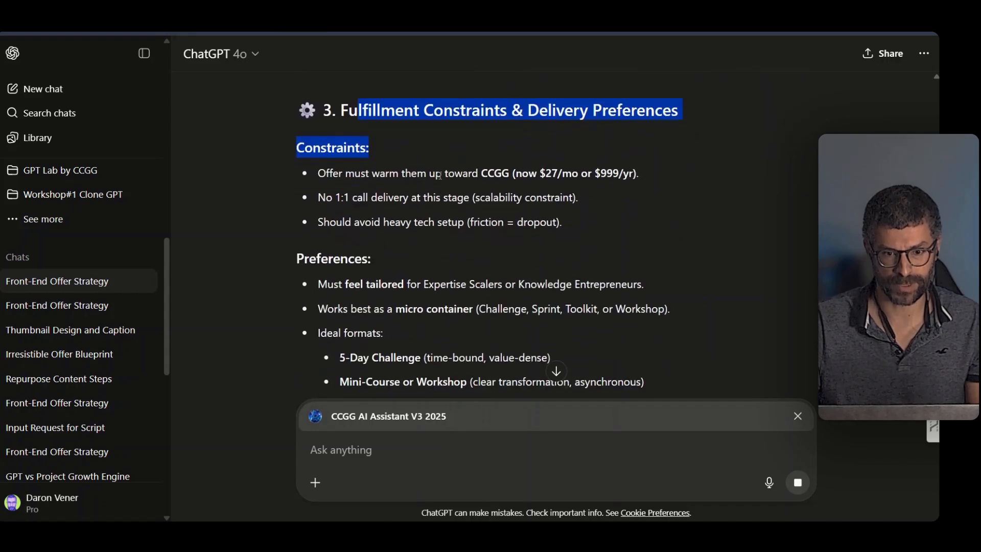
{"action": "scroll", "coordinate": [469, 176], "scroll_direction": "down", "scroll_amount": 4}
{"action": "left_click_drag", "start_coordinate": [339, 172], "coordinate": [682, 246]}
{"action": "scroll", "coordinate": [511, 337], "scroll_direction": "down", "scroll_amount": 6}
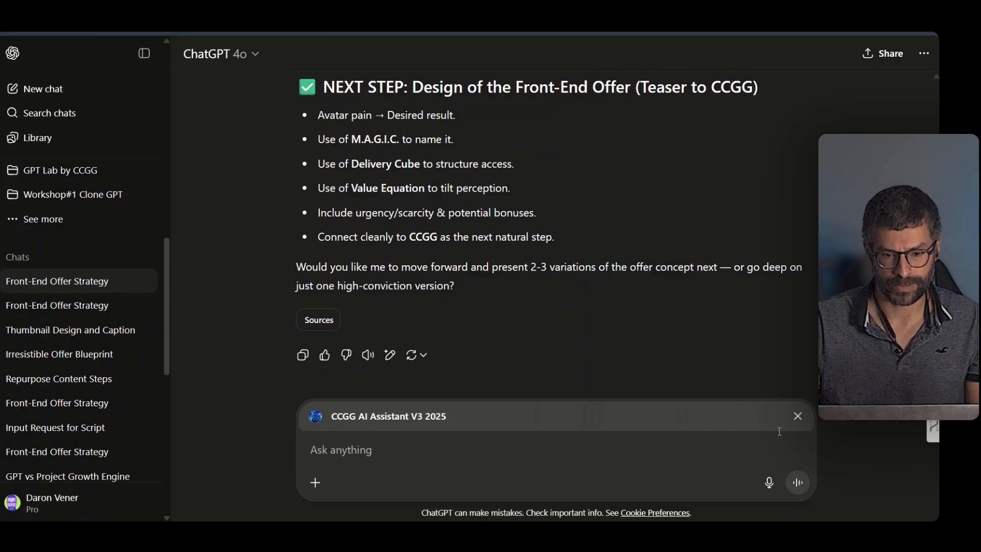
Replace the CCGG assistant with The Offer Architect through an @ mention and prompt it for the ideal front-end low constraint offer driving potential customers to CCGG
{"action": "left_click", "coordinate": [797, 416]}
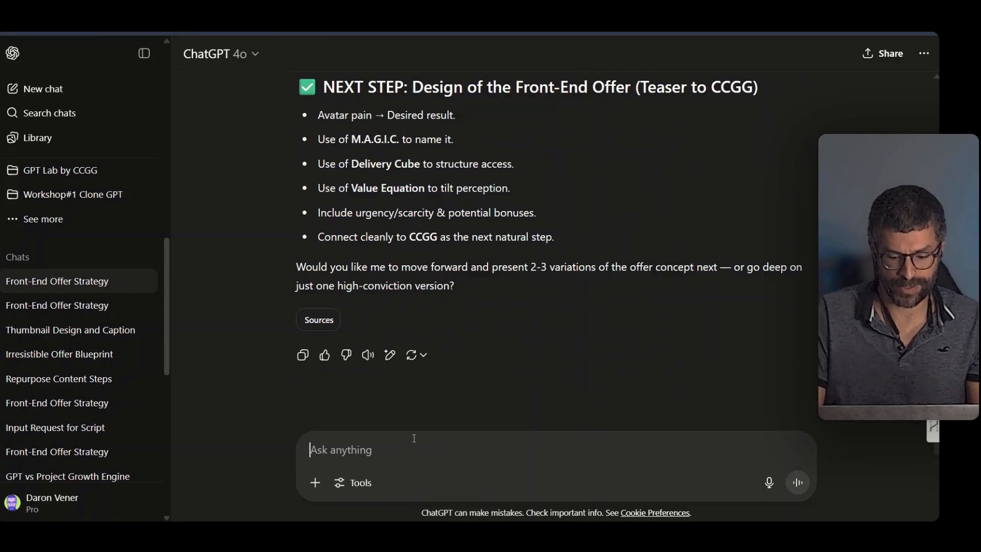
{"action": "type", "text": "@"}
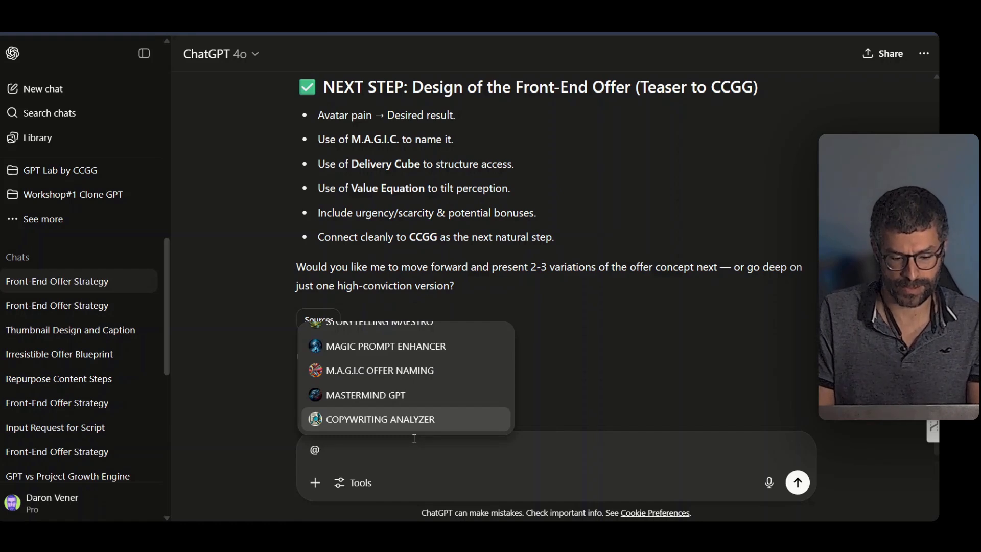
{"action": "type", "text": "The"}
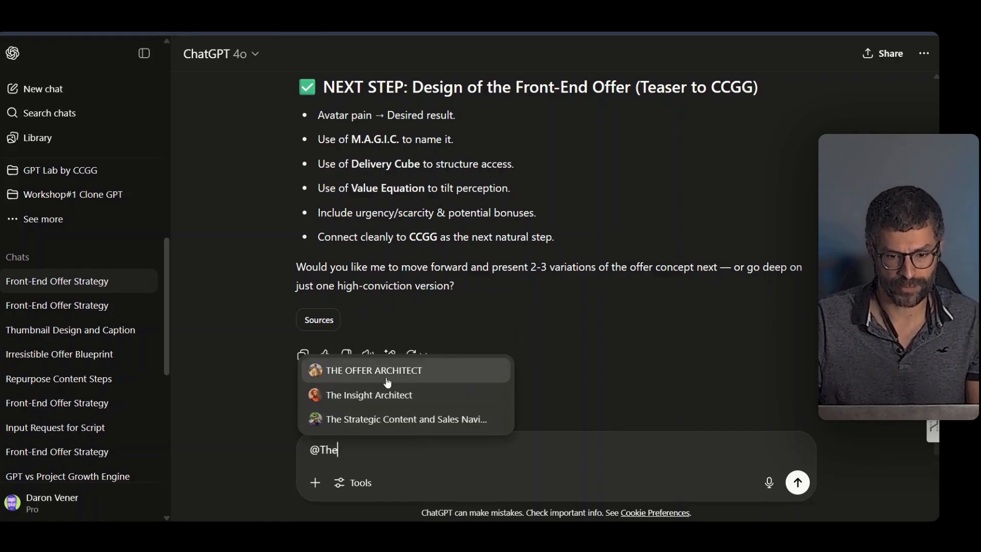
{"action": "left_click", "coordinate": [388, 382]}
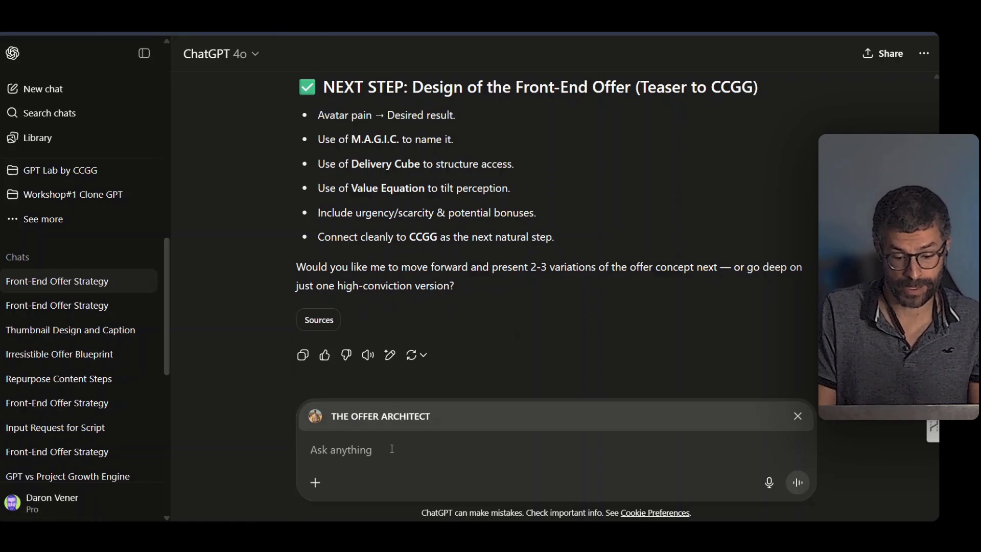
{"action": "type", "text": "Procee"}
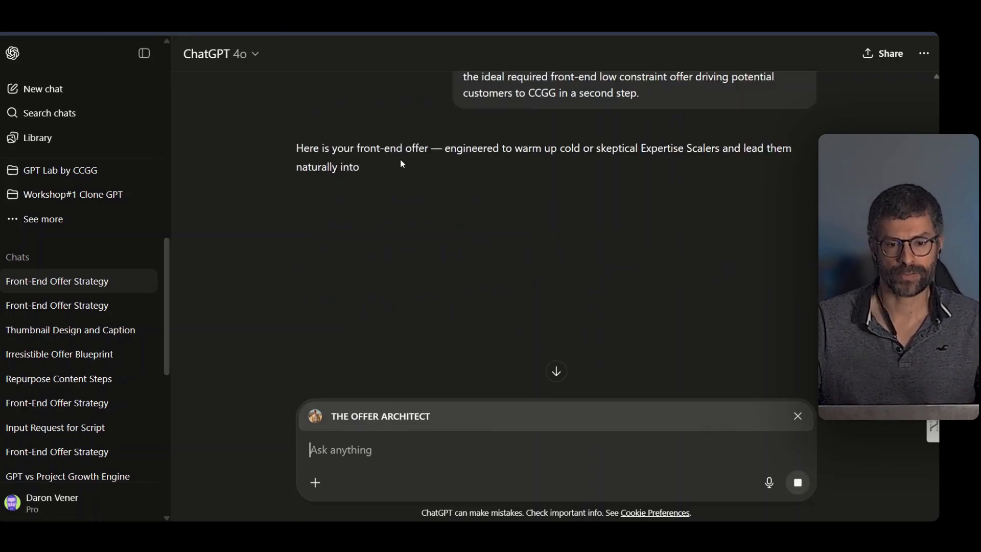
Review the generated front-end offer, highlighting the promise, the Infinite Content Blueprint and Bonuses headings, and the "Why This Offer Works" section
{"action": "left_click_drag", "start_coordinate": [296, 165], "coordinate": [739, 169]}
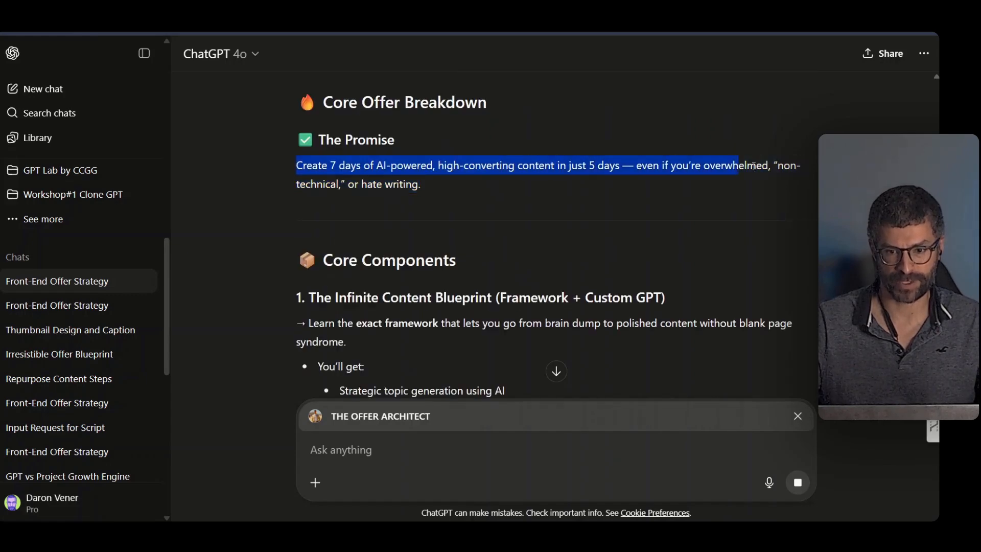
{"action": "scroll", "coordinate": [347, 187], "scroll_direction": "down", "scroll_amount": 1}
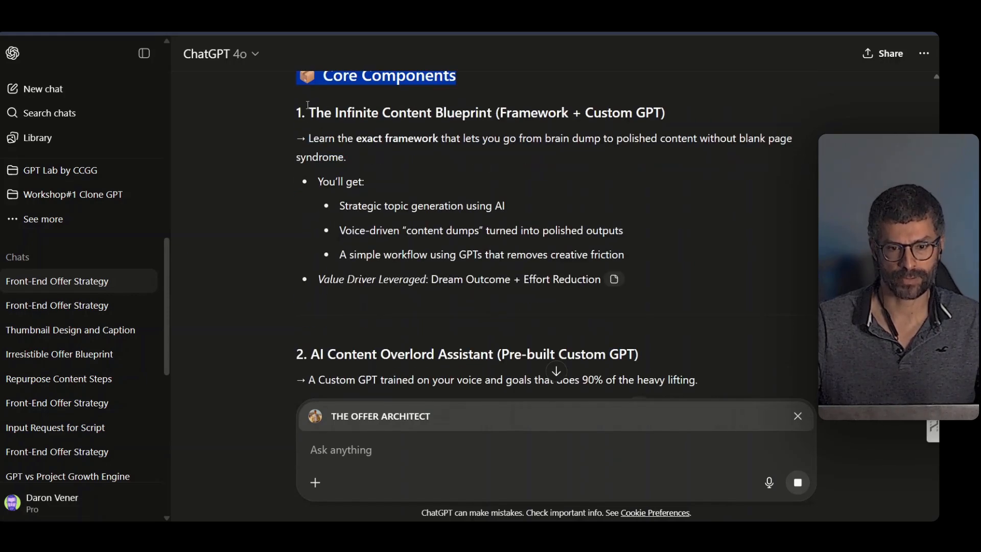
{"action": "left_click_drag", "start_coordinate": [308, 105], "coordinate": [665, 113]}
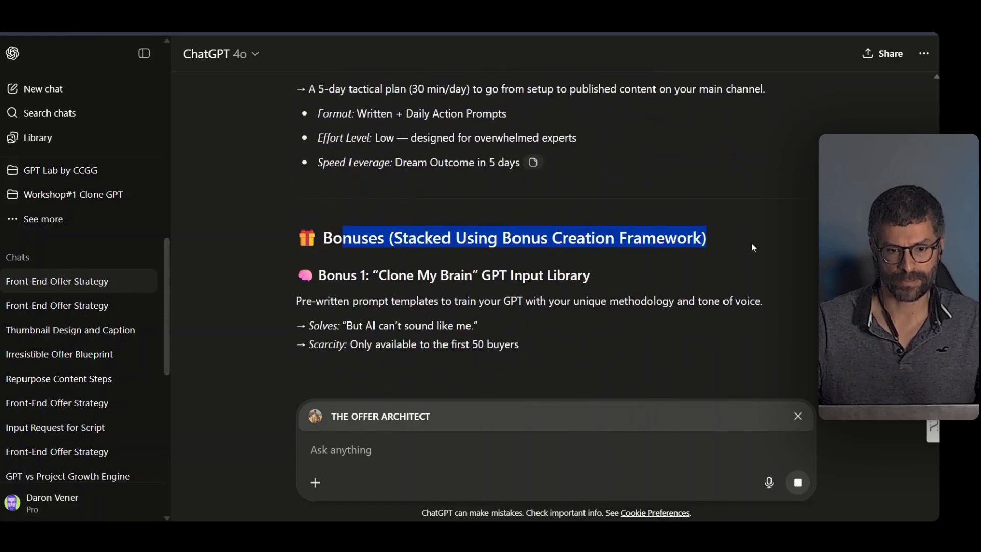
{"action": "left_click_drag", "start_coordinate": [706, 225], "coordinate": [657, 247]}
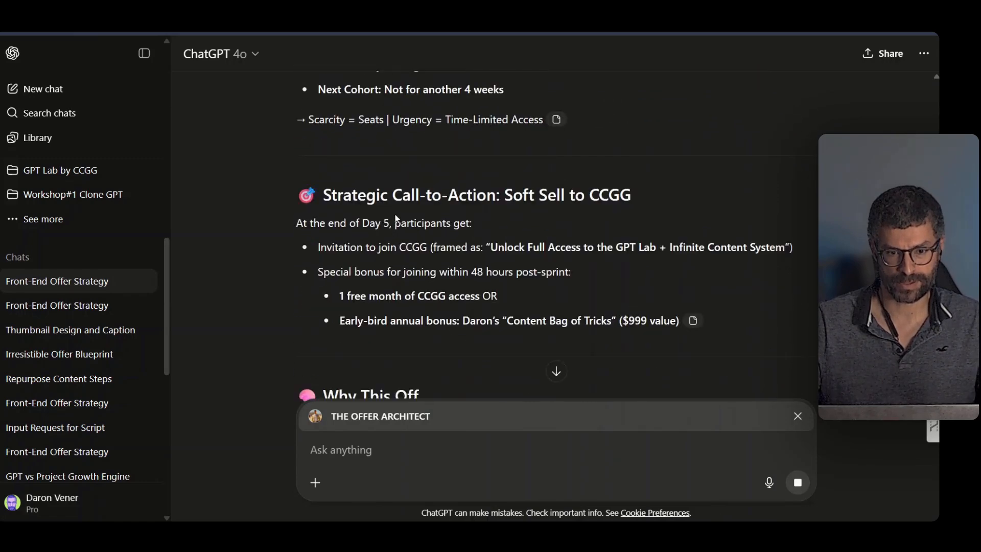
{"action": "left_click_drag", "start_coordinate": [338, 126], "coordinate": [667, 256]}
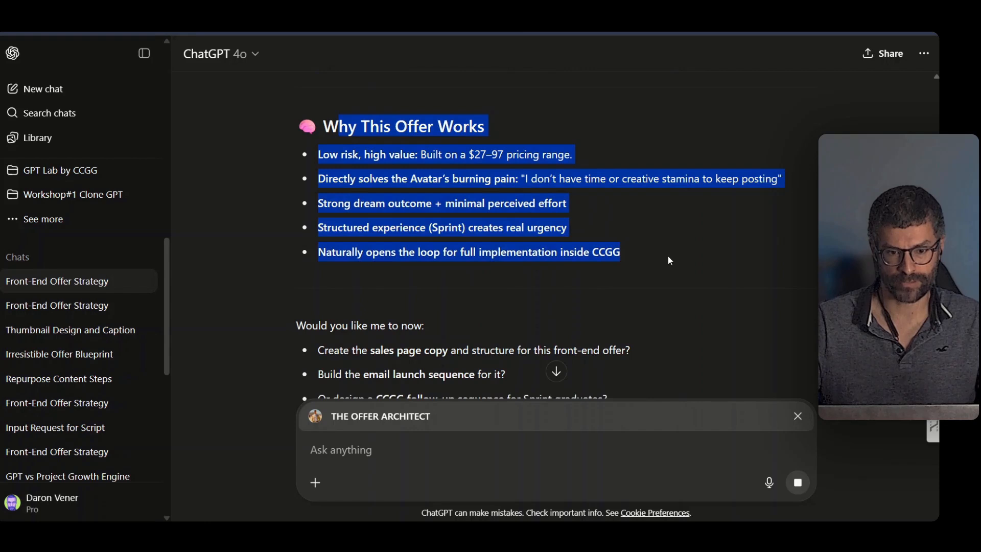
{"action": "scroll", "coordinate": [596, 382], "scroll_direction": "down", "scroll_amount": 4}
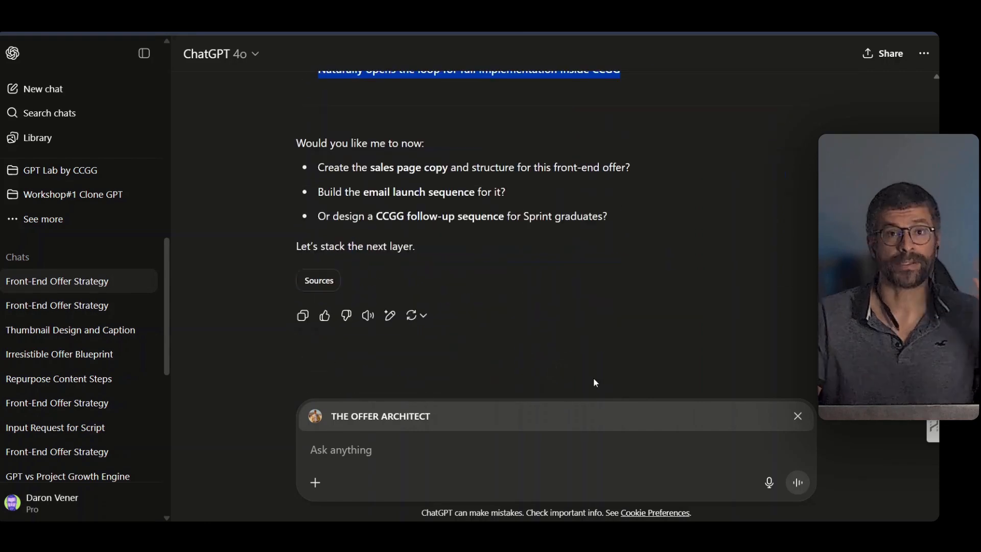